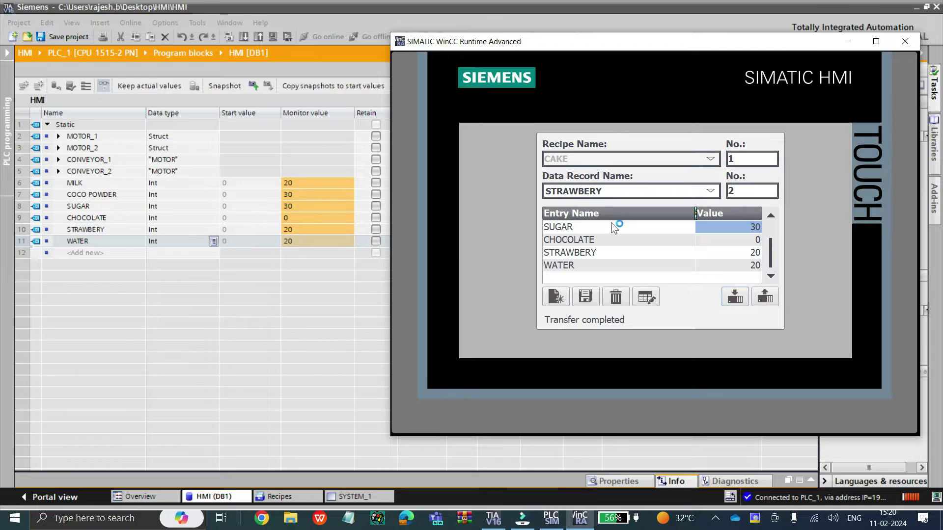
Load the vanila data record of the CAKE recipe in the runtime and transfer its values to the PLC.
left_click(710, 190)
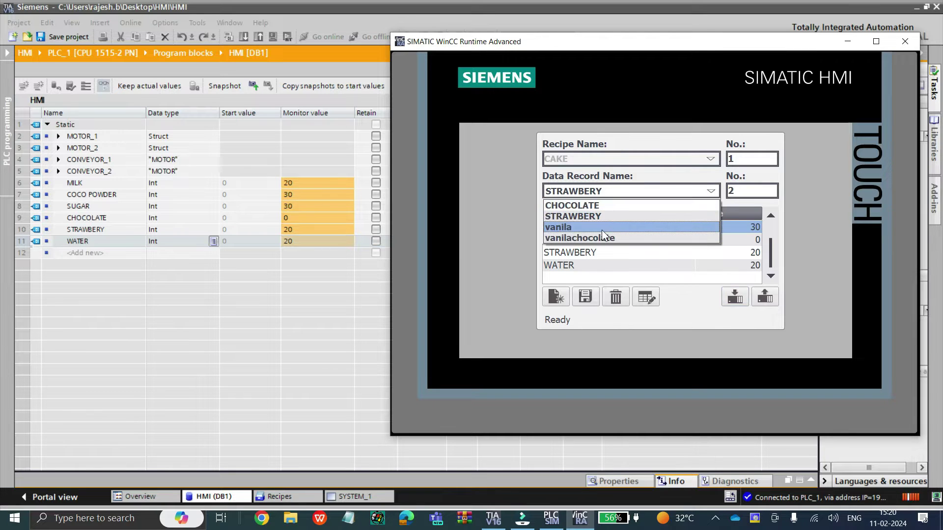
left_click(602, 229)
left_click(732, 297)
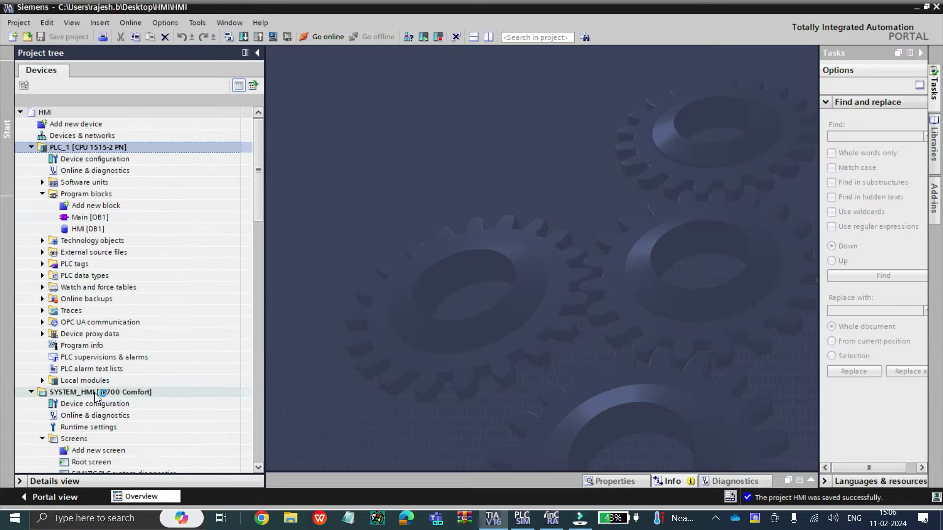
Open the HMI [DB1] data block from the program blocks of PLC_1 in TIA Portal.
left_click(96, 391)
left_click_drag(257, 205, 264, 221)
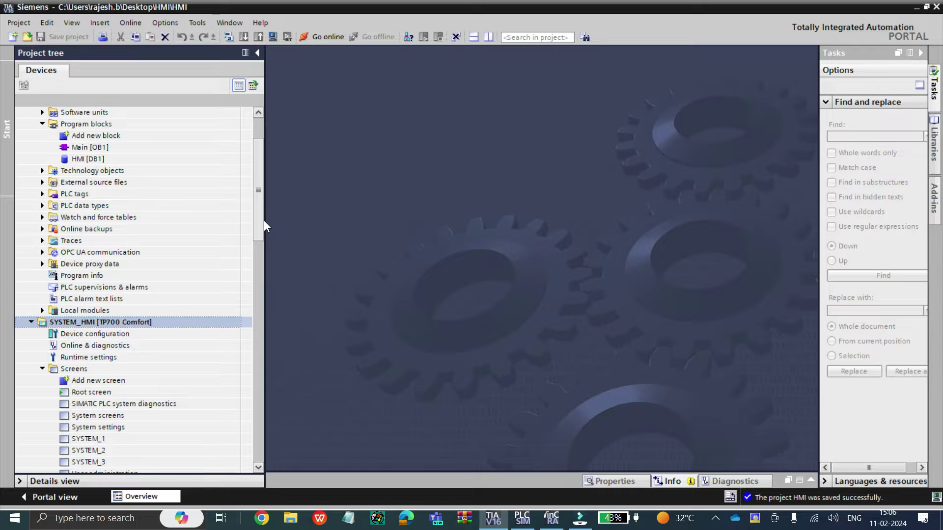
double_click(112, 159)
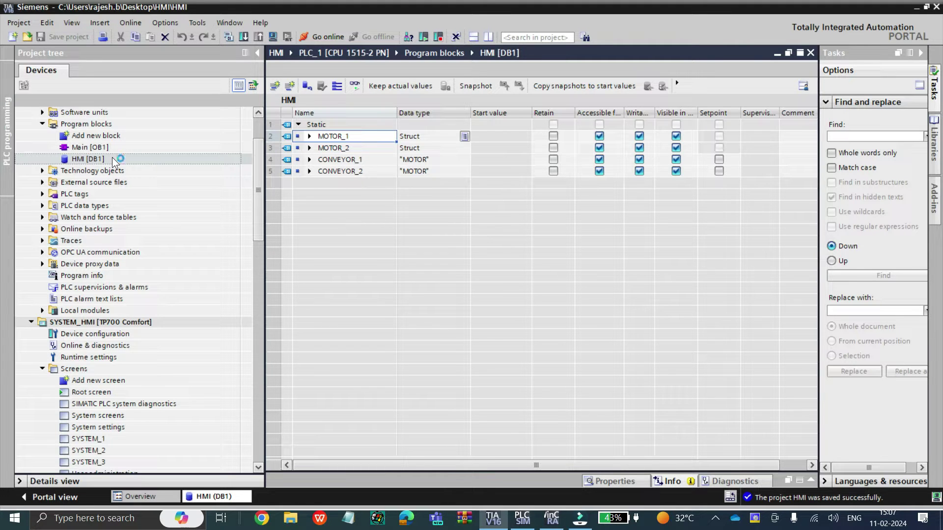
Add a MILK variable of data type Int below CONVEYOR_2 in the HMI data block.
left_click(284, 172)
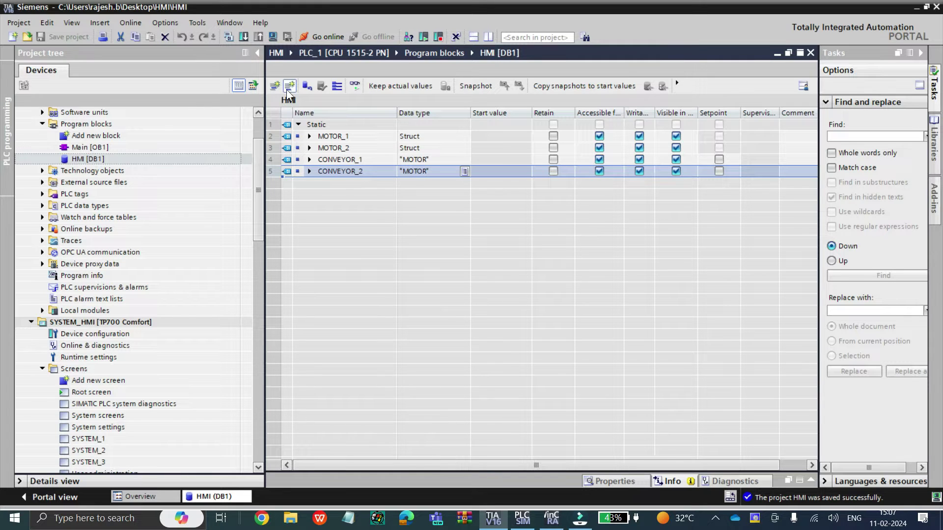
left_click(316, 187)
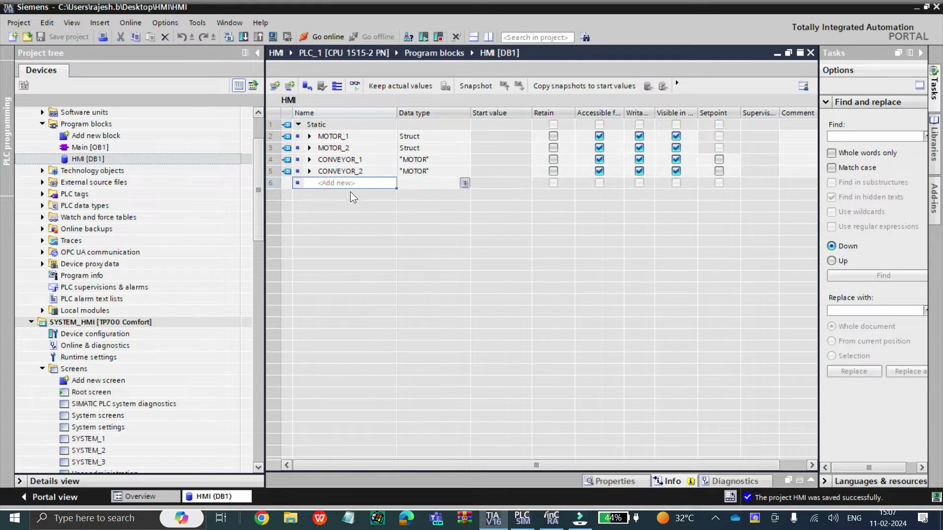
type("MILK")
key("Tab")
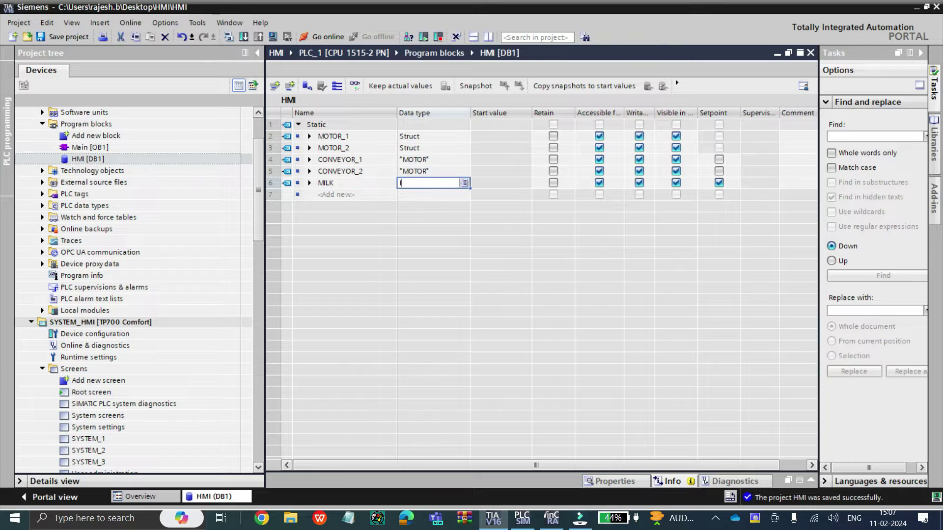
type("INT")
key("Return")
left_click(378, 184)
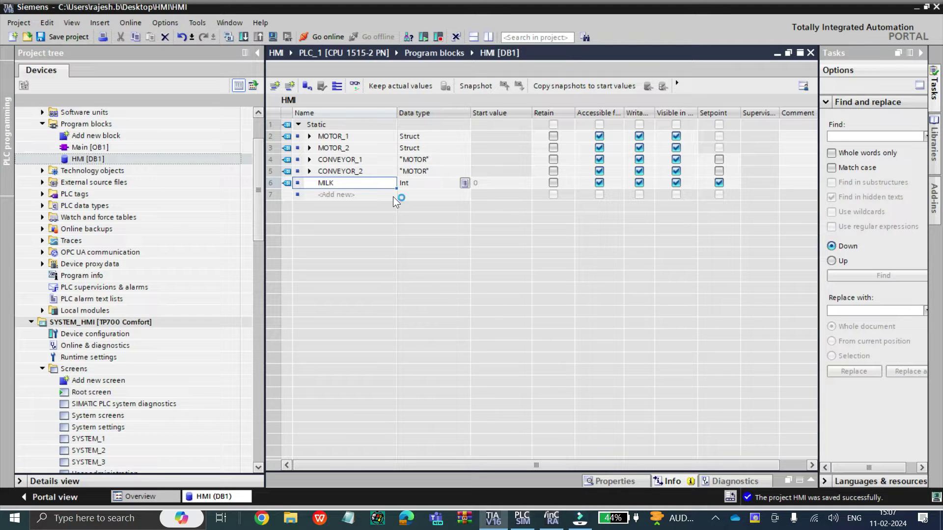
Add the variables COCO POWDER and SUGAR, both of data type Int, below MILK.
left_click(347, 196)
type("COCO POWDER")
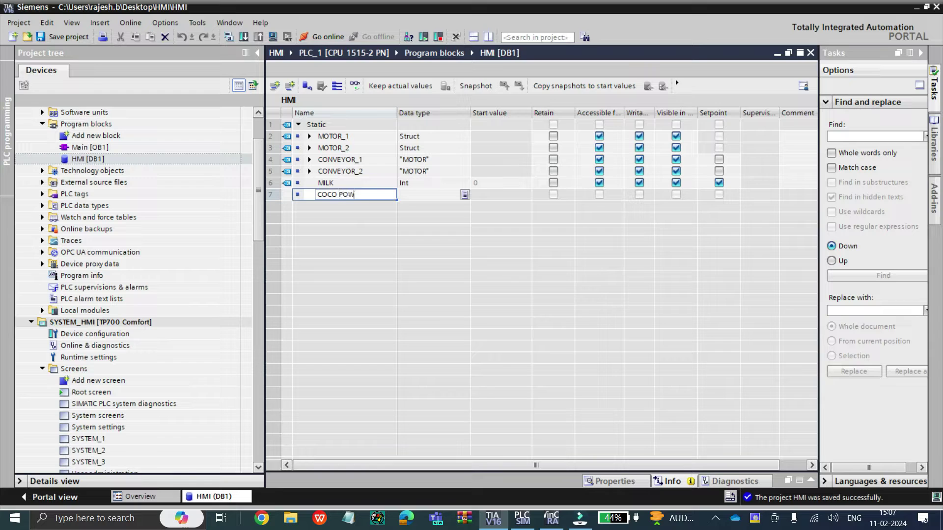
key("Return")
key("Return")
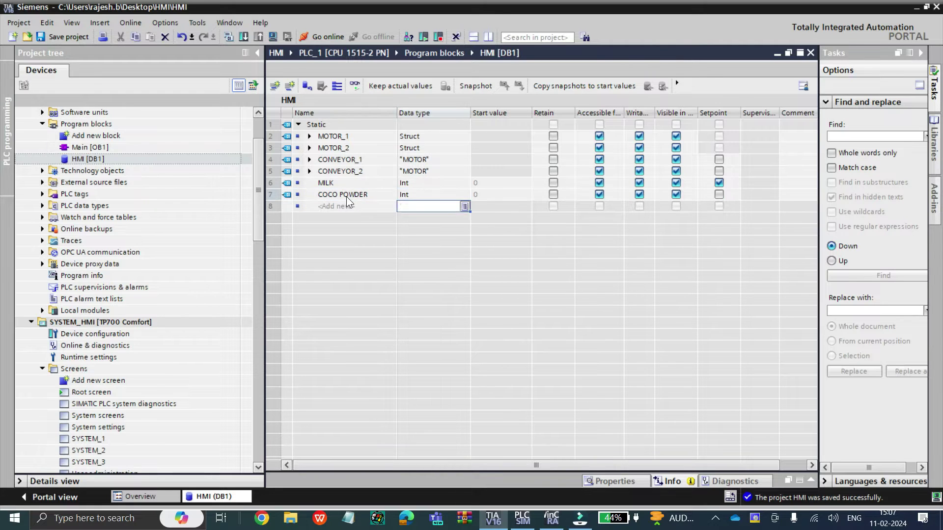
type("SUGAR")
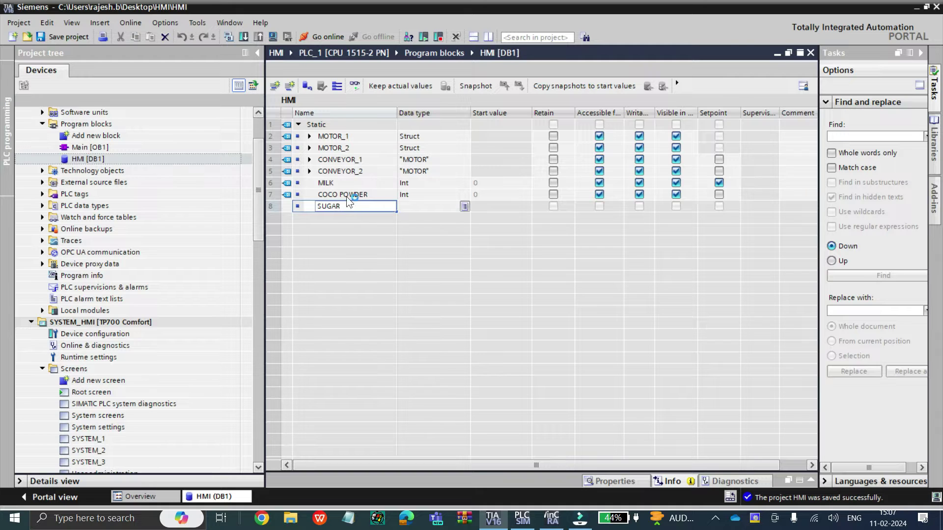
key("Return")
key("Return")
Add the Int variables CHOCOLATE, STRAWBERY and WATER below SUGAR in the data block.
type("CHOCOLATE")
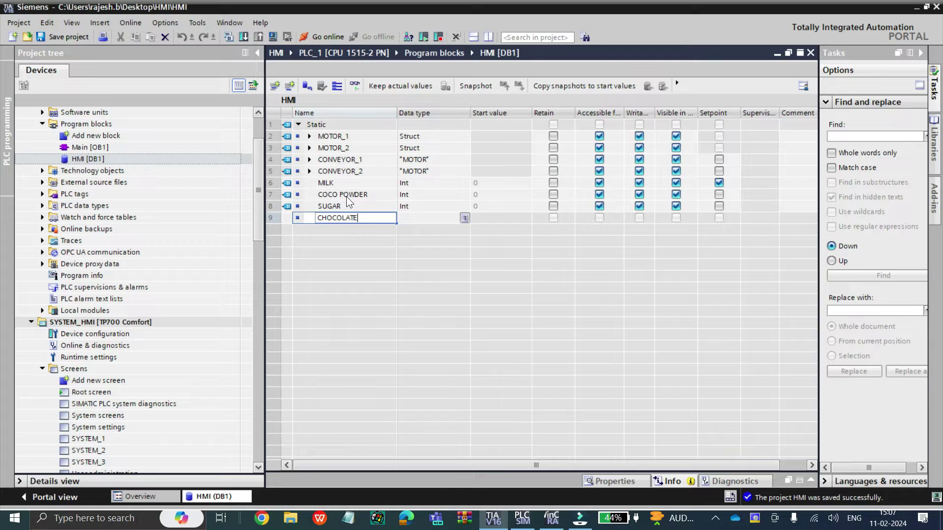
key("Return")
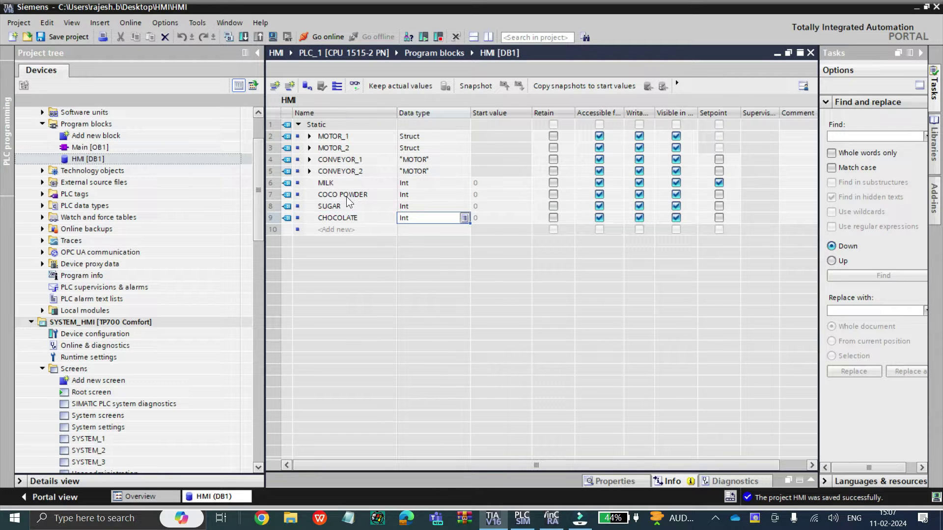
key("Return")
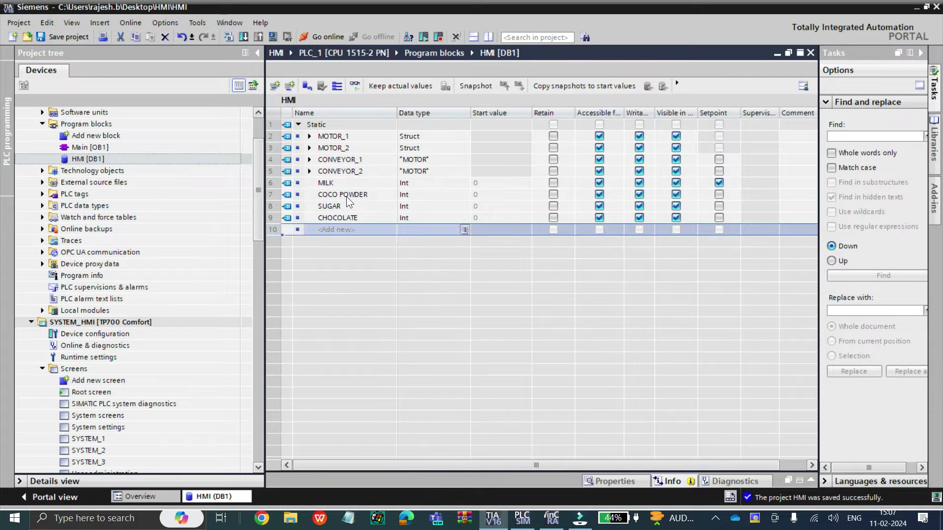
left_click(351, 229)
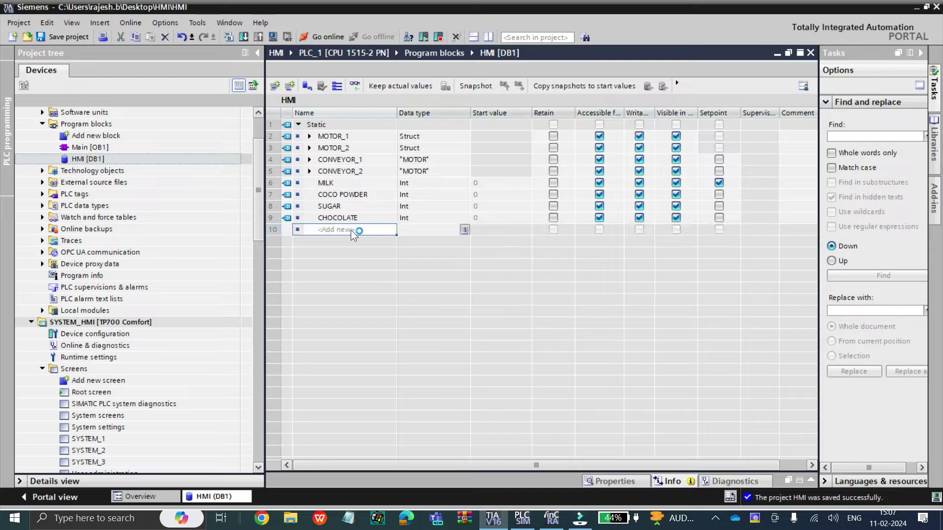
type("ST")
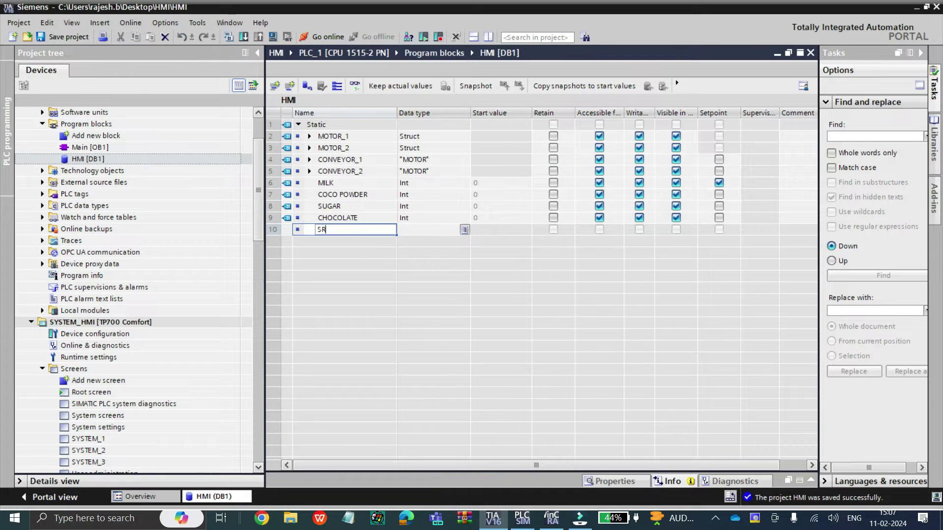
type("RAWBERY")
key("Return")
type("WATER")
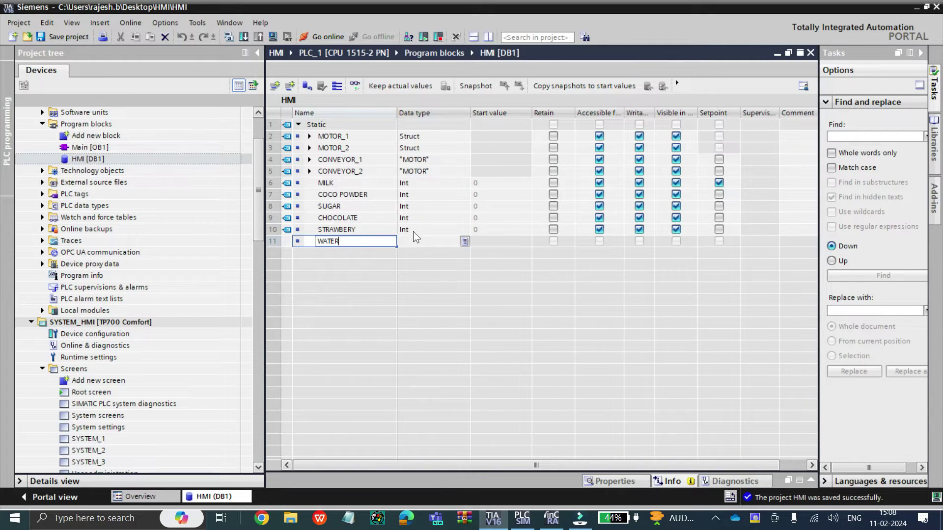
key("Return")
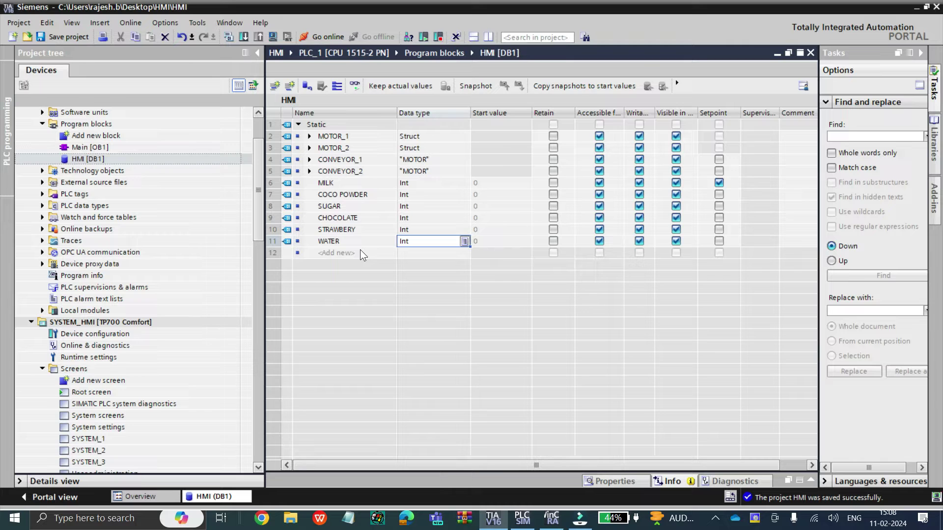
Review the ingredient variables from MILK to WATER in the HMI [DB1] data block one by one.
left_click_drag(258, 220, 265, 196)
left_click(86, 217)
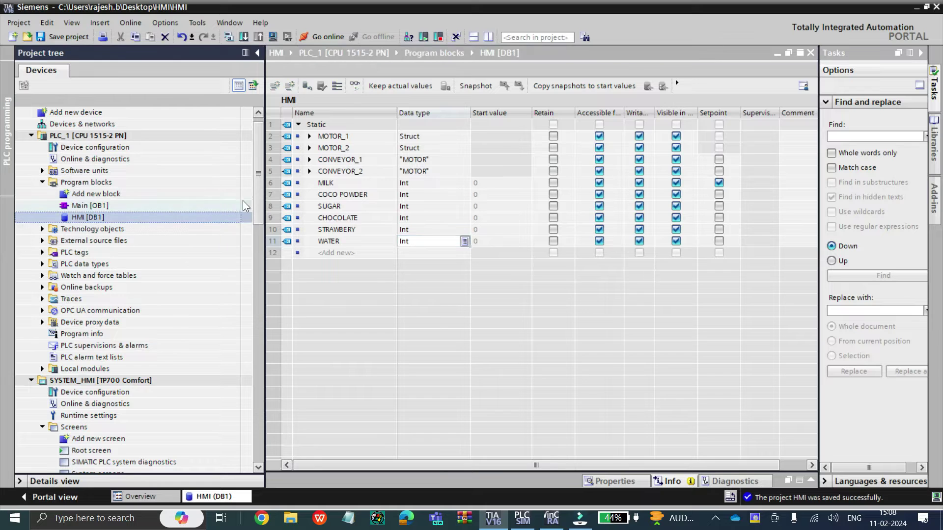
left_click(291, 185)
left_click(289, 195)
left_click(288, 207)
left_click(287, 218)
left_click(287, 230)
left_click(285, 241)
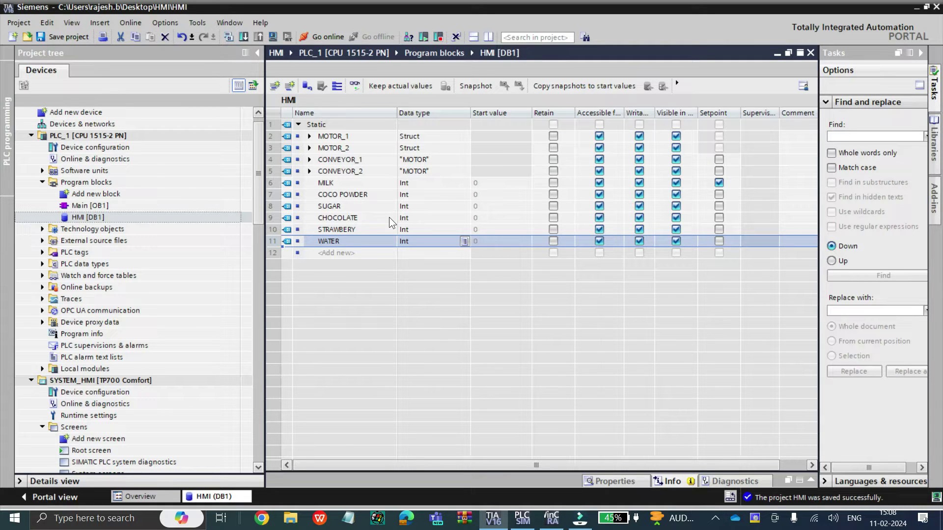
Collapse the screen management folder of SYSTEM_HMI and open the panel's Recipes editor.
scroll(259, 209, "up", 1)
scroll(258, 209, "down", 5)
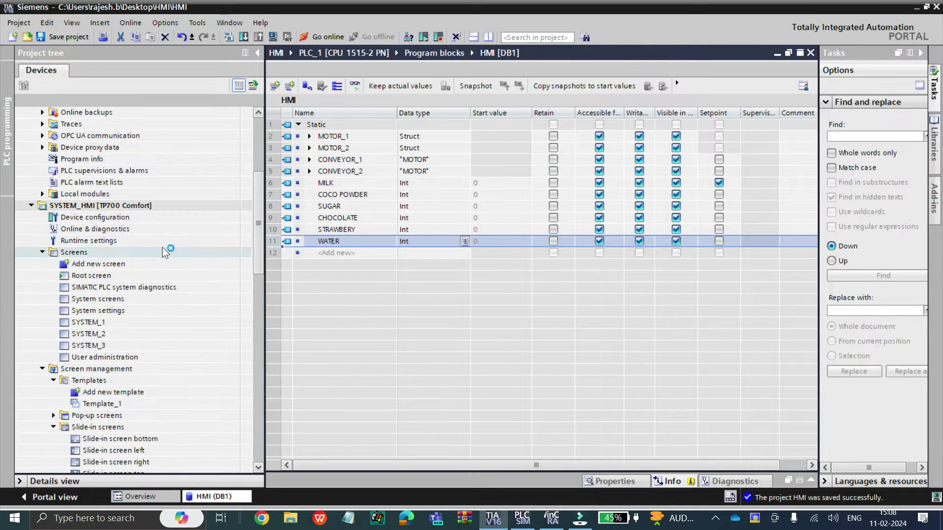
left_click(55, 206)
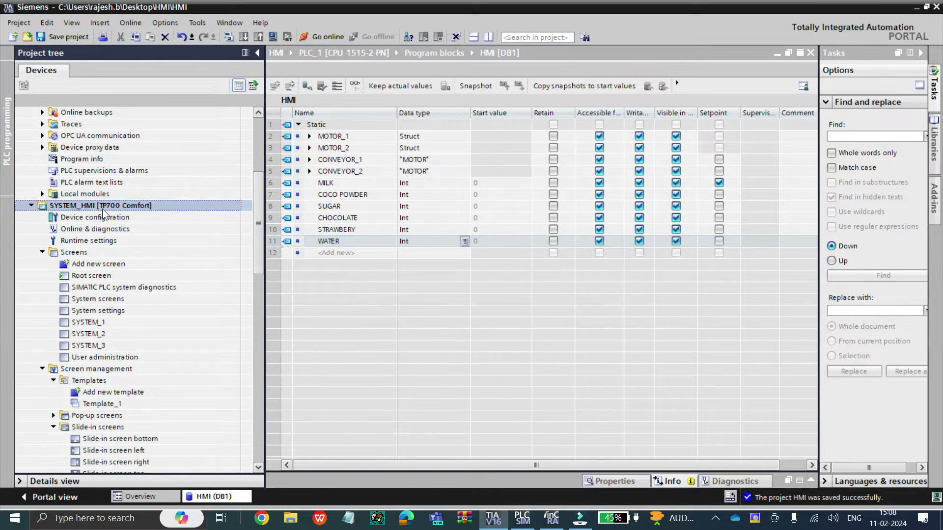
left_click_drag(256, 234, 256, 282)
left_click(53, 287)
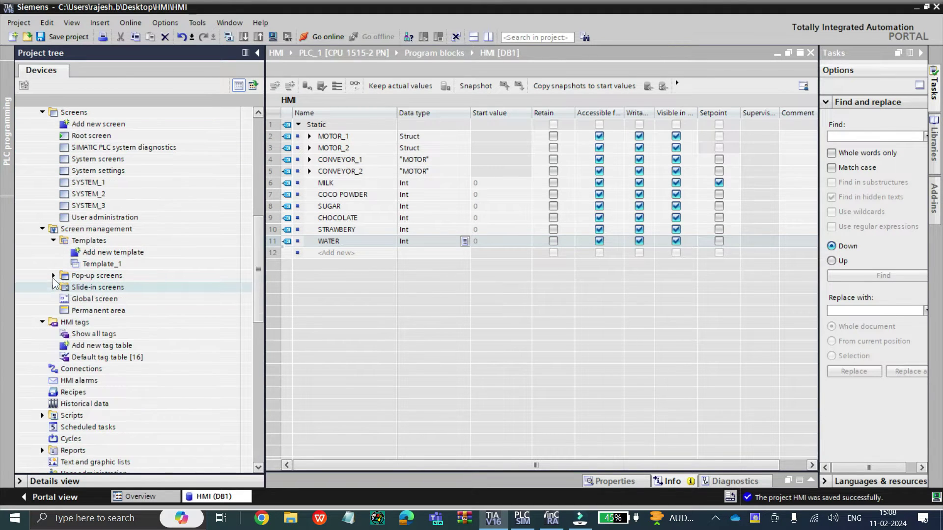
left_click(53, 241)
left_click(43, 229)
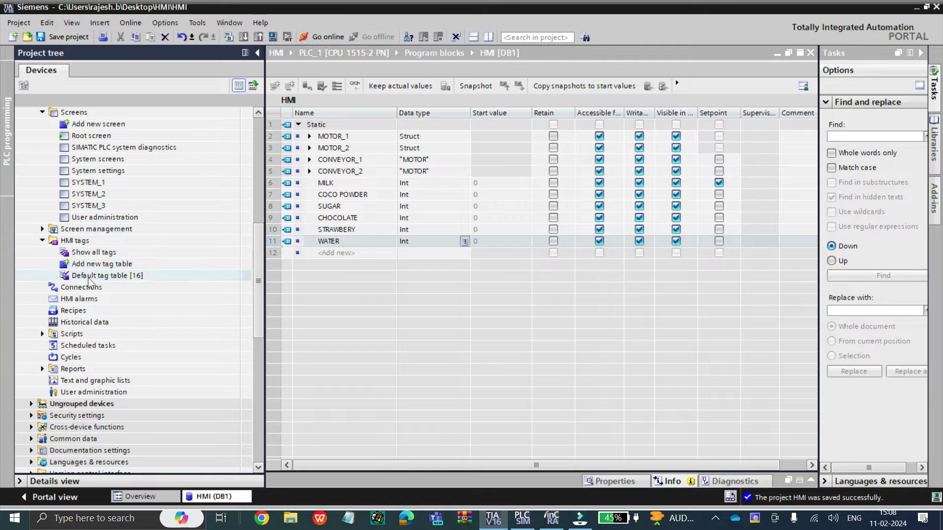
double_click(62, 311)
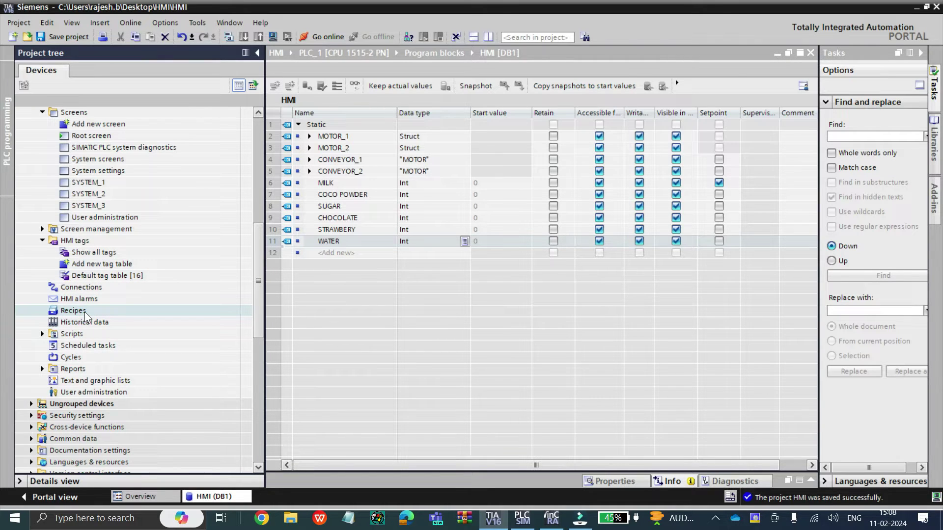
double_click(84, 311)
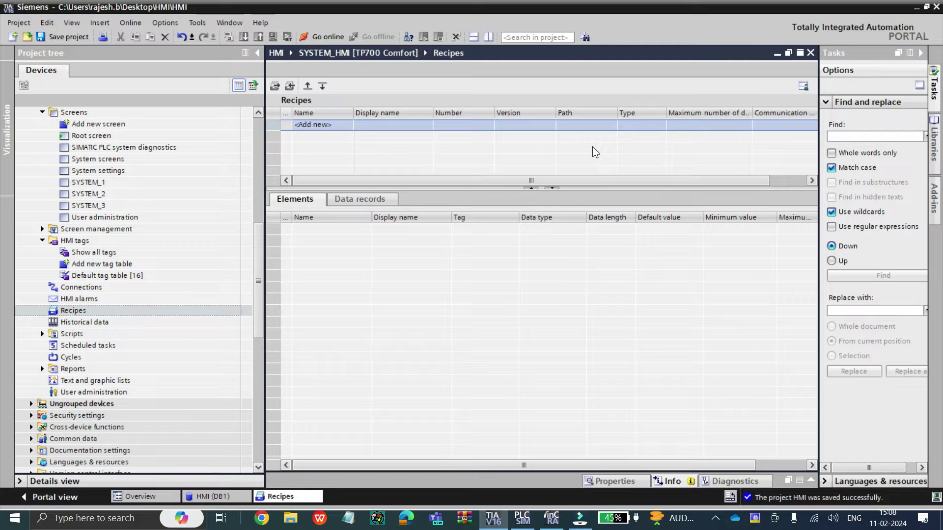
Create a recipe with the name and display name CAKE, and fit the column for the maximum number of data records.
double_click(326, 124)
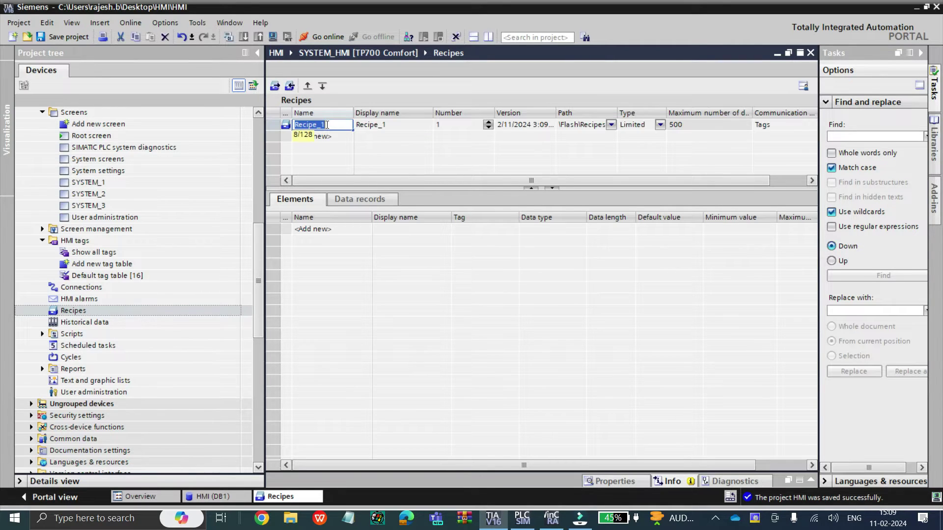
type("cAKE")
key("BackSpace")
key("BackSpace")
key("BackSpace")
key("BackSpace")
type("CAKE")
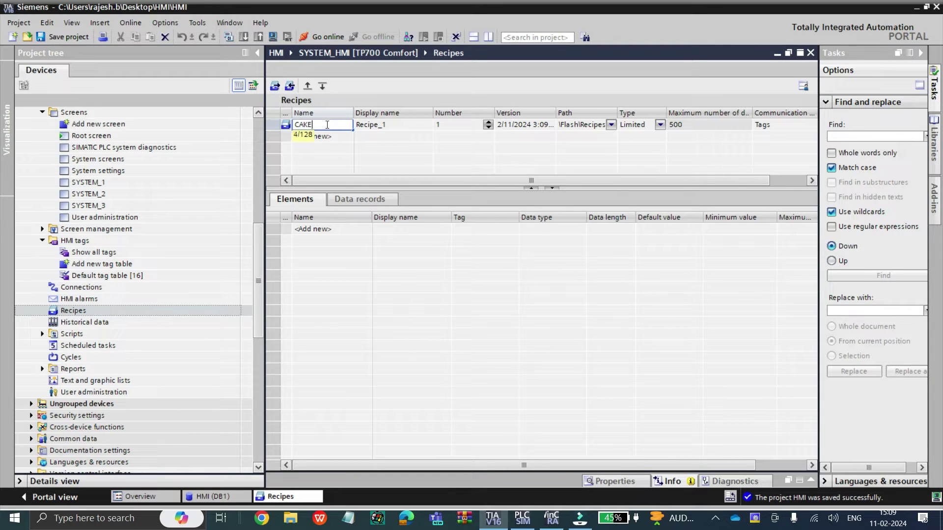
key("Tab")
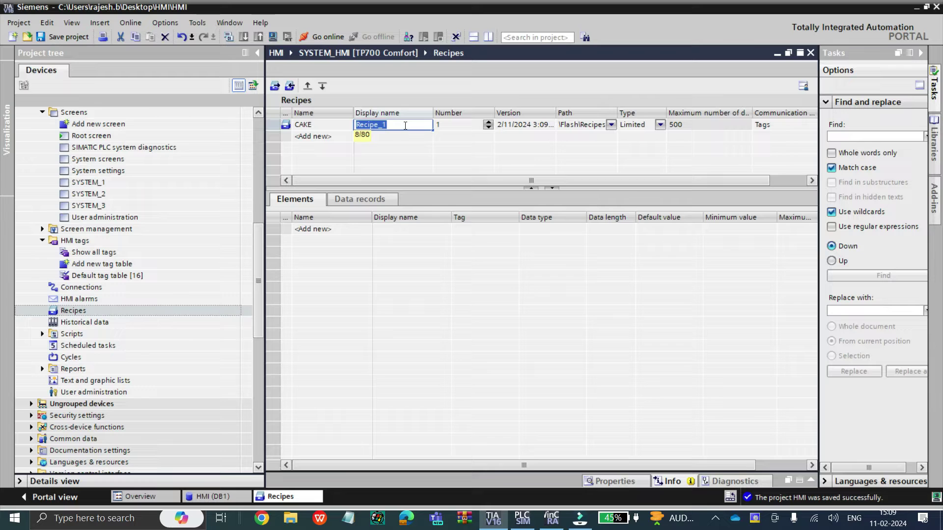
type("CAKE")
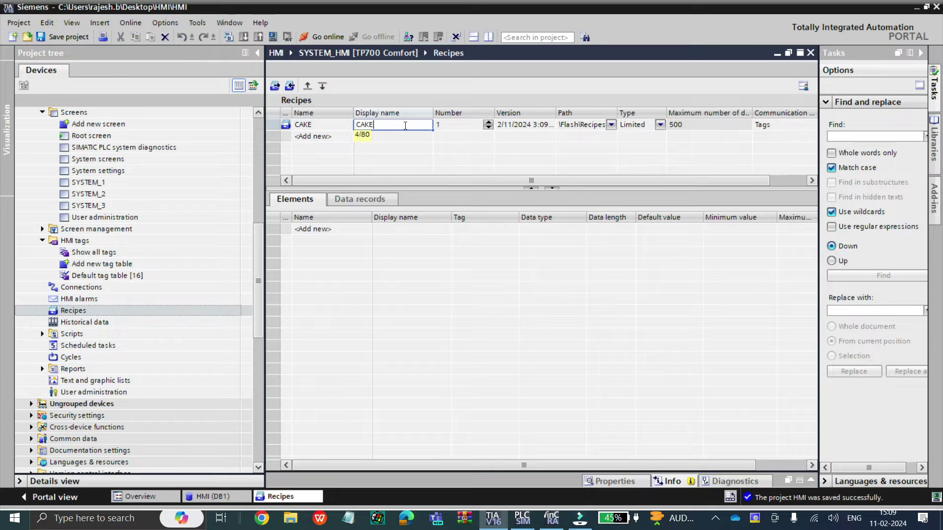
key("Return")
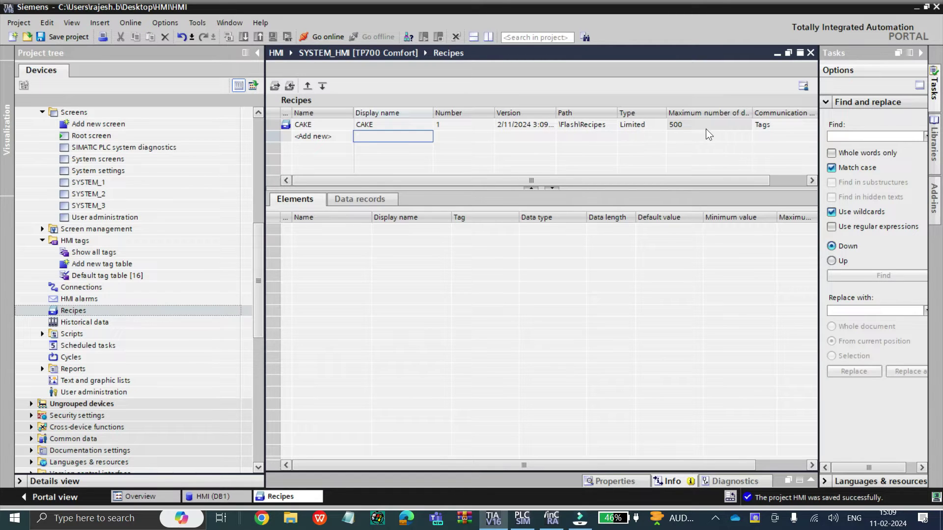
double_click(752, 113)
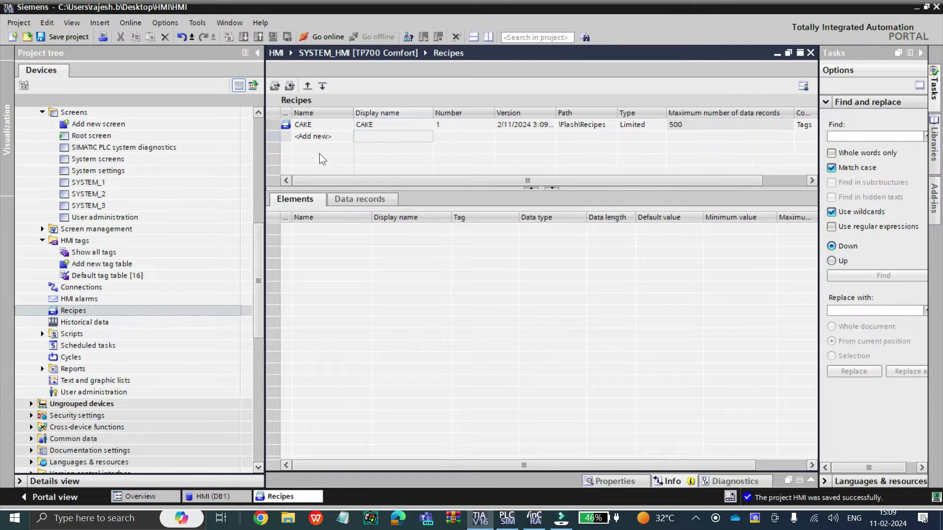
Add a first element named MILK to the CAKE recipe.
left_click(305, 125)
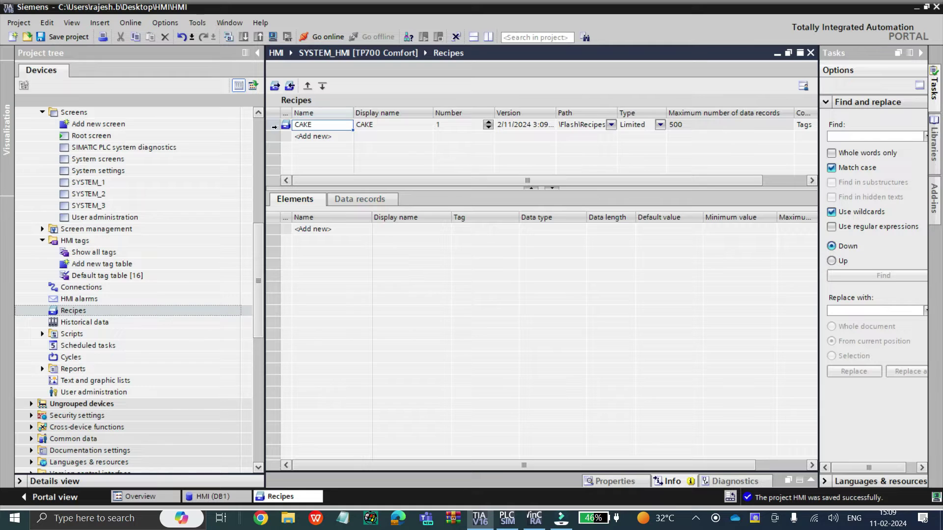
double_click(315, 229)
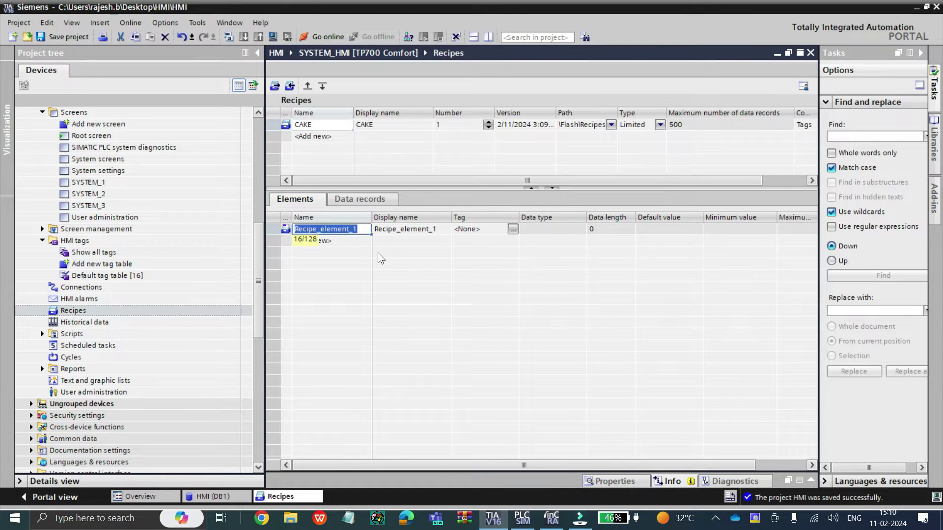
type("sUG")
key("BackSpace")
key("BackSpace")
key("BackSpace")
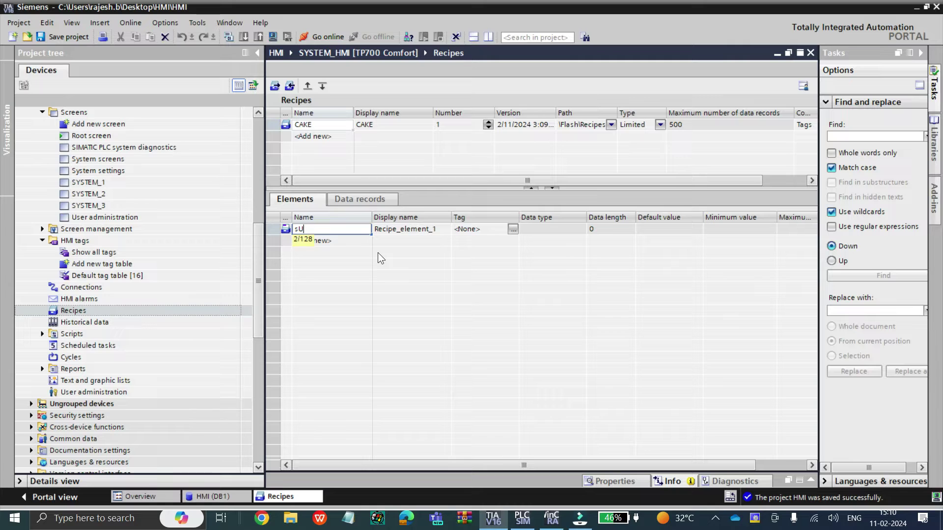
type("MILK")
key("Return")
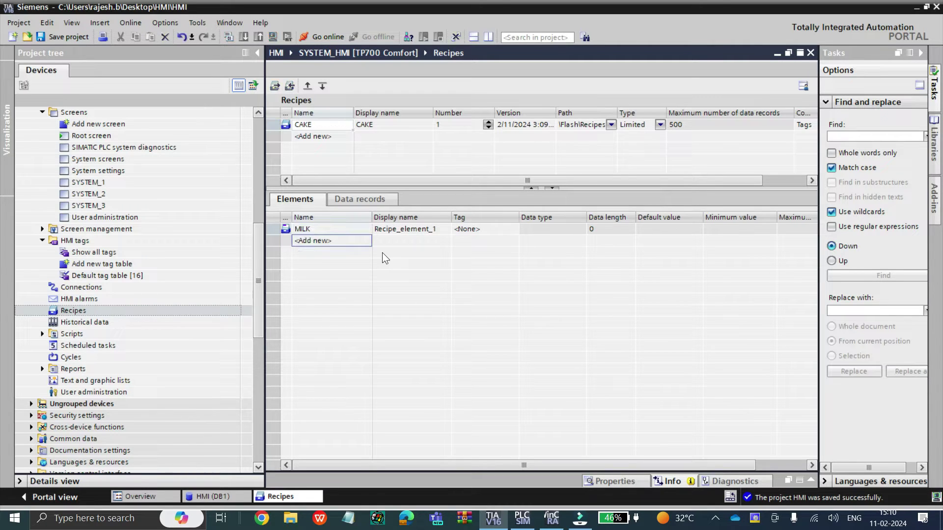
Show the recipe and the HMI [DB1] data block side by side, and add a recipe element named COCO POWDER.
left_click(488, 36)
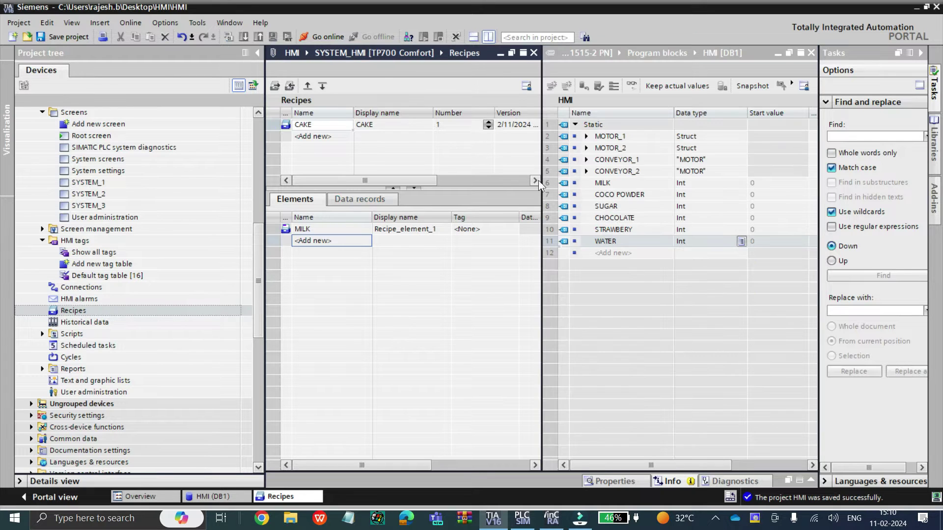
double_click(328, 240)
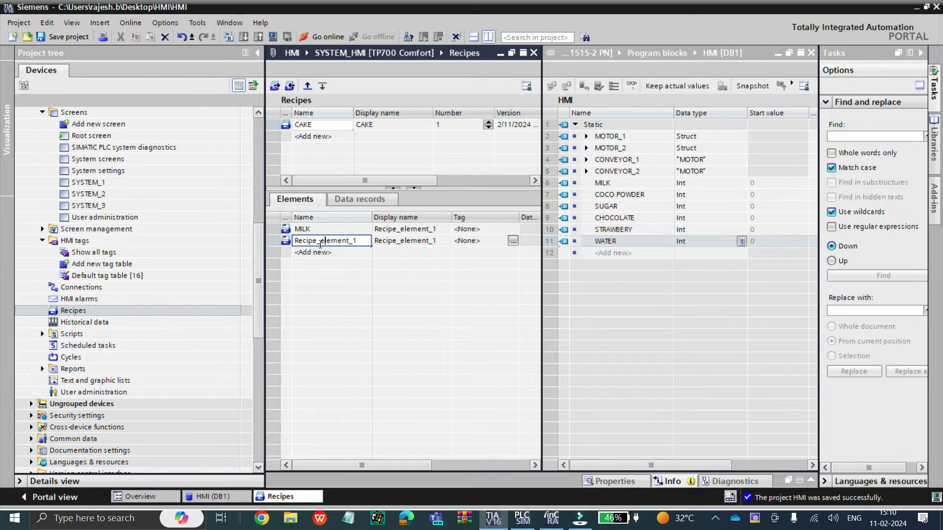
double_click(320, 244)
type("COCO POWDER")
key("Return")
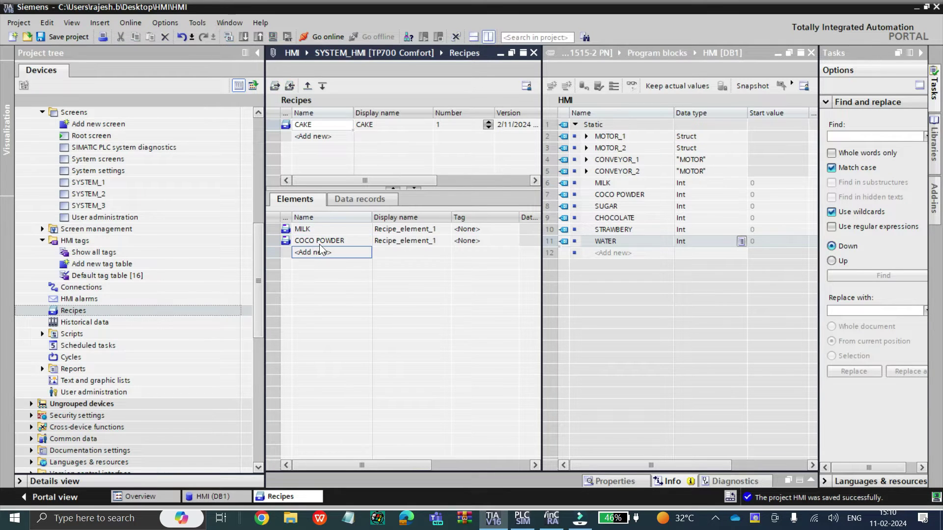
Add the elements CHOCOLATE and STRAWBERY below COCO POWDER in the CAKE recipe.
double_click(320, 250)
type("CHOCOLATE")
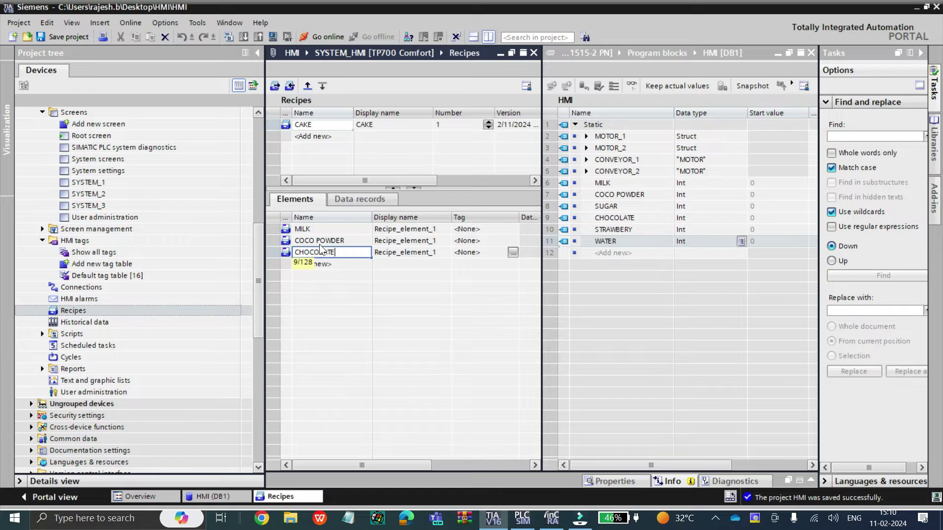
key("Return")
type("STRAWBERY")
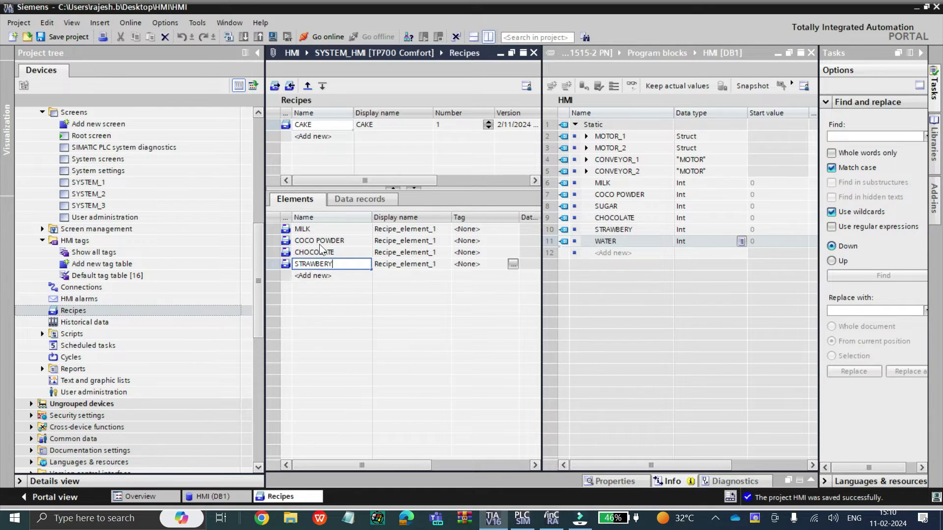
key("Return")
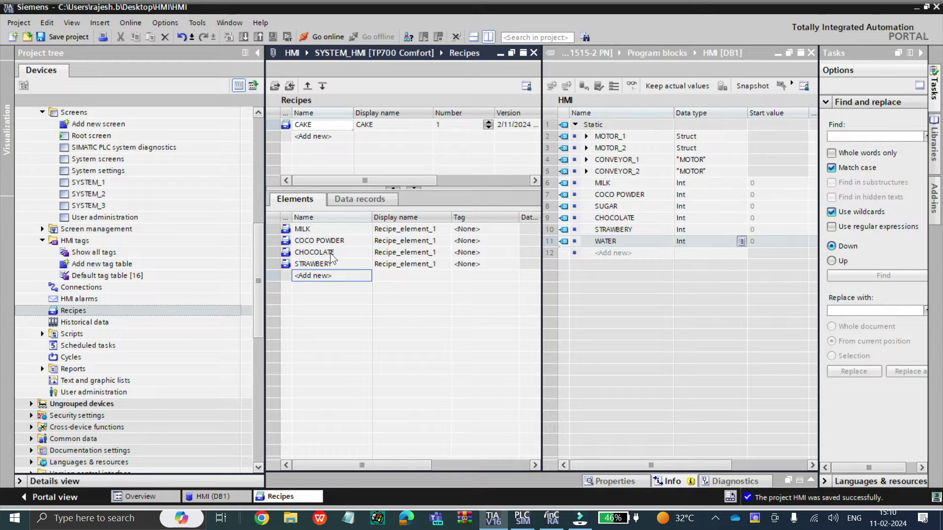
Rename the third recipe element as SUGAR and the fourth as CHOCOLATE to match the data block order.
double_click(323, 252)
type("SUGAR")
key("Return")
type("CHOCOLATE")
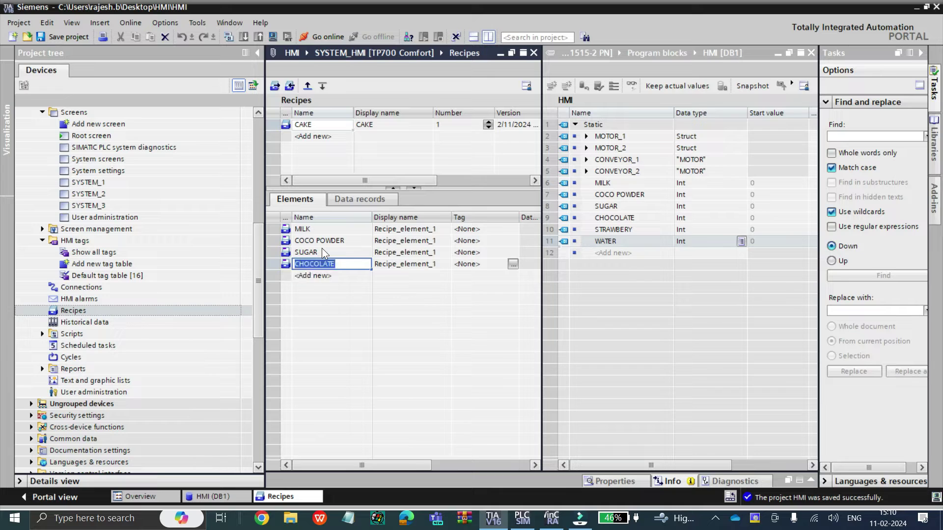
key("Return")
Add the elements STRAWBERY and WATER below CHOCOLATE in the CAKE recipe.
type("STRAW")
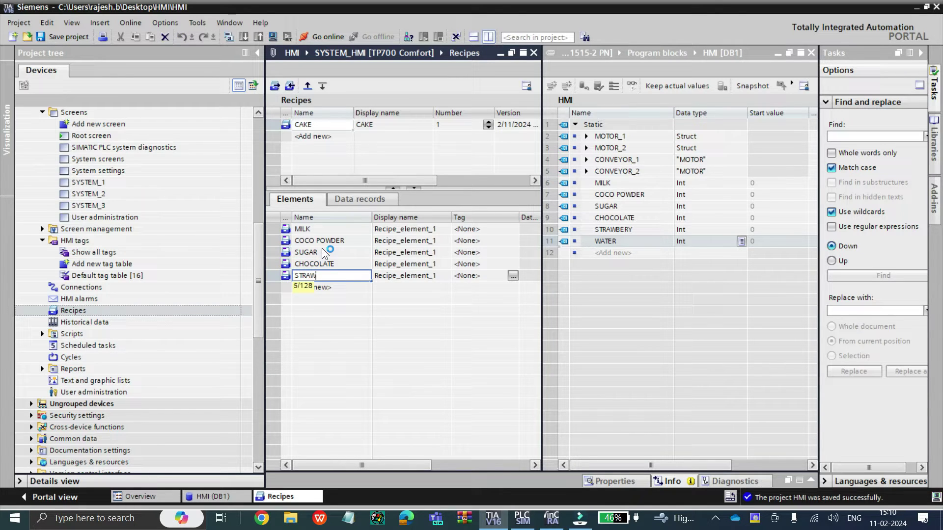
type("BERY")
key("Return")
type("WATER")
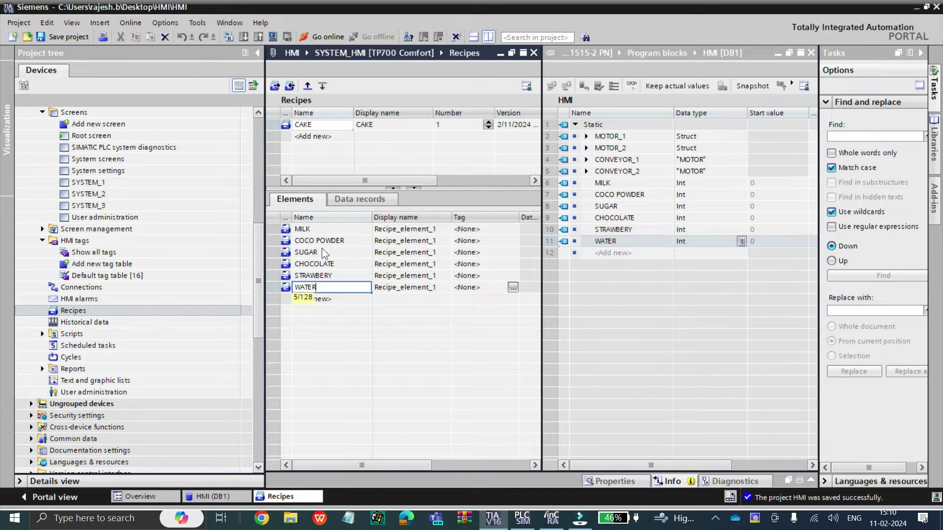
Copy the names of all six recipe elements into their display names, overwriting the existing attributes.
left_click_drag(310, 229, 312, 282)
key("ctrl+c")
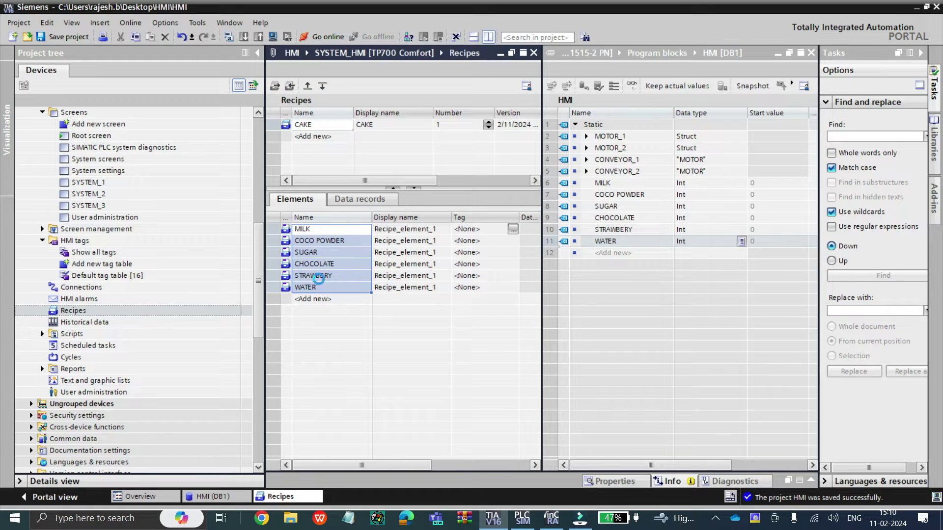
left_click(414, 229)
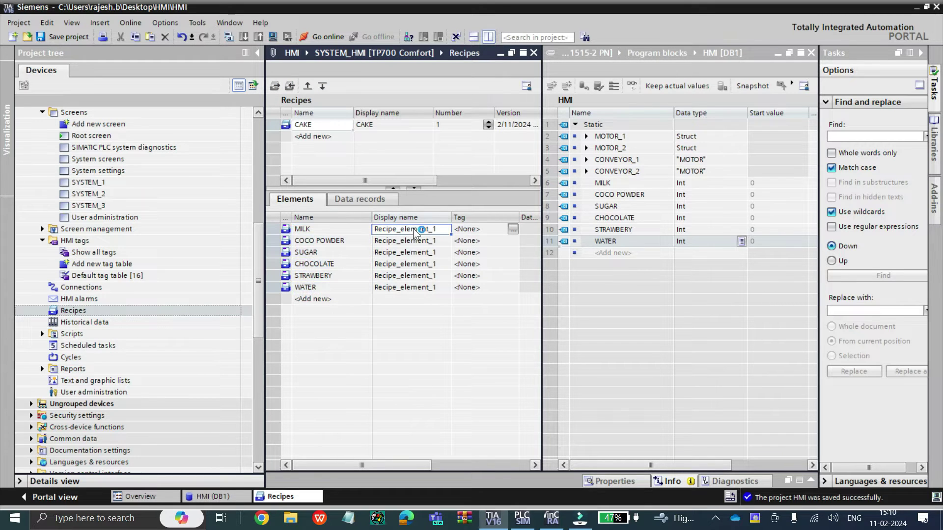
key("ctrl+v")
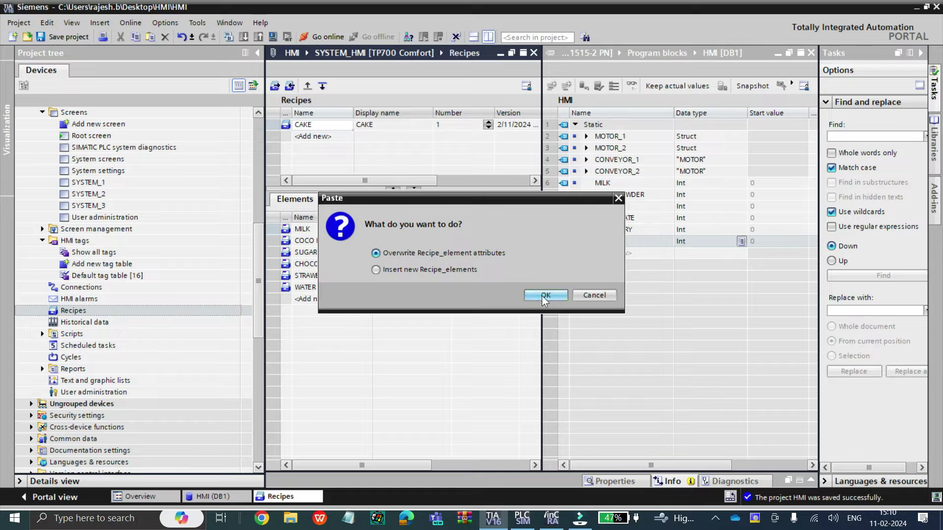
left_click(544, 295)
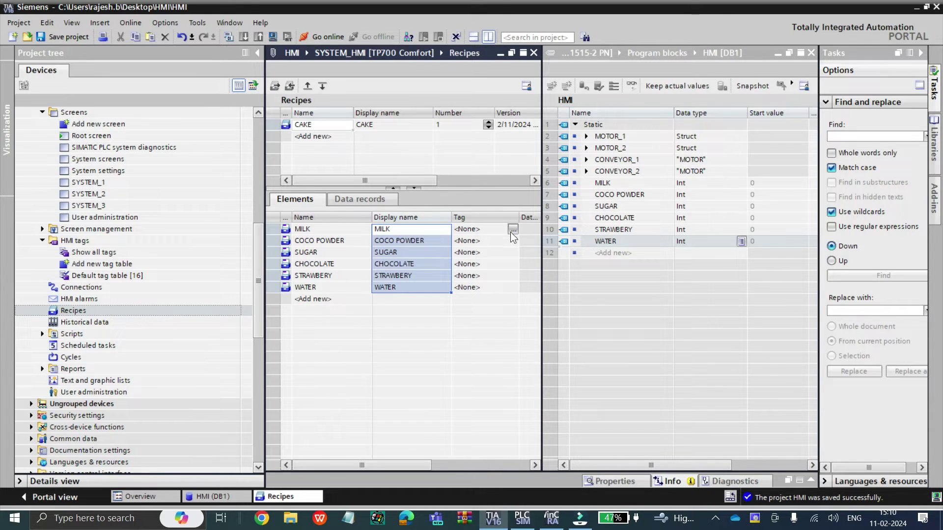
left_click(294, 228)
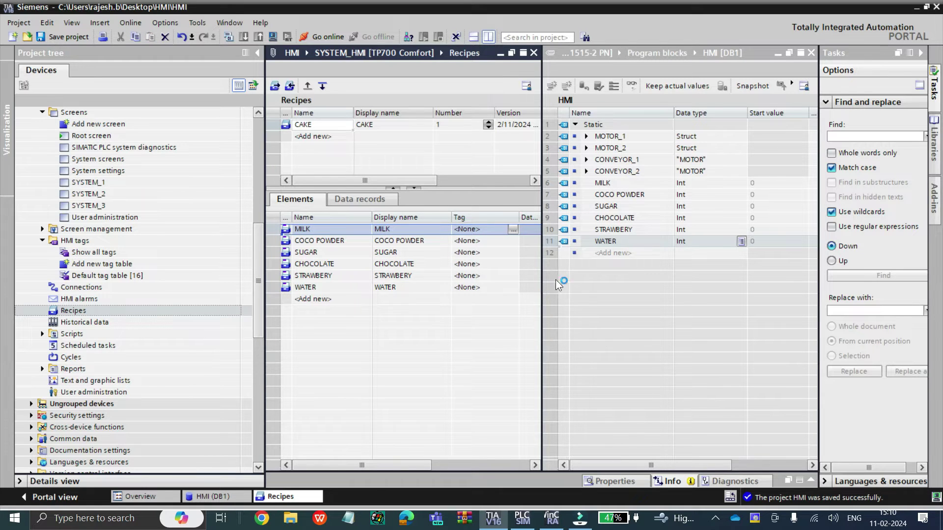
Collapse the task pane and link the MILK element to the MILK variable of HMI [DB1].
left_click(921, 53)
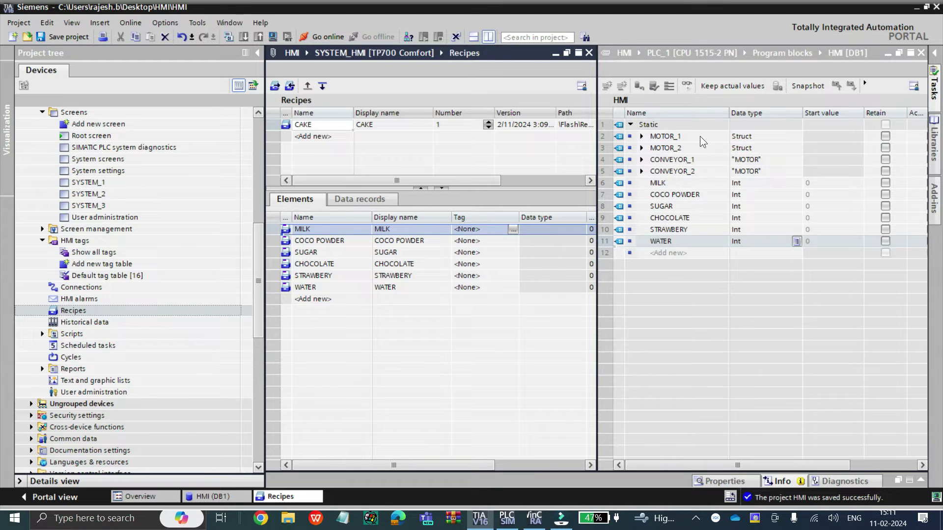
left_click(514, 228)
left_click(515, 228)
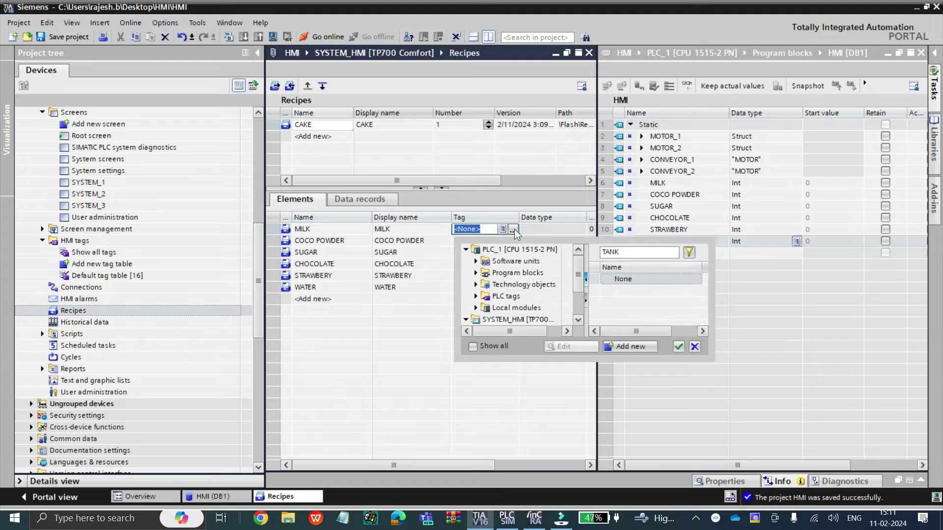
left_click(476, 273)
left_click(518, 284)
double_click(631, 289)
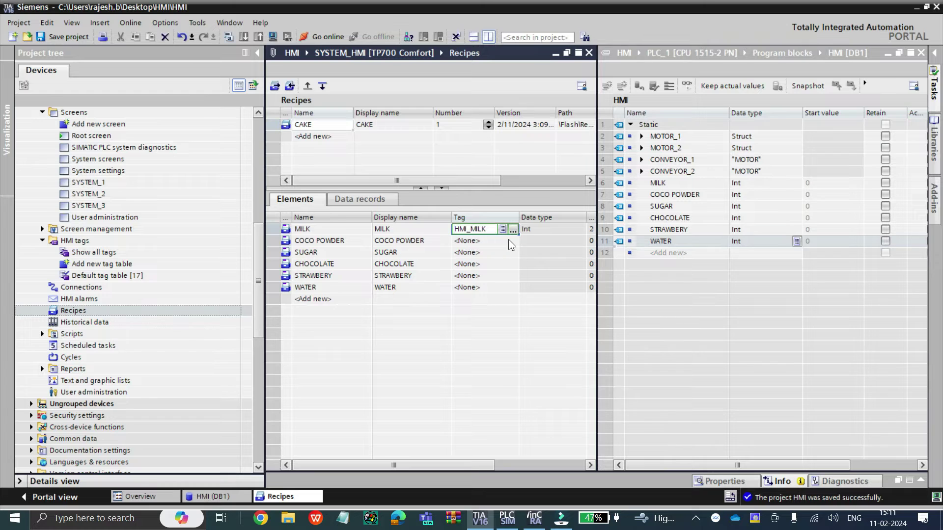
Link the COCO POWDER and SUGAR elements to their matching variables in HMI [DB1].
left_click(508, 240)
left_click(513, 240)
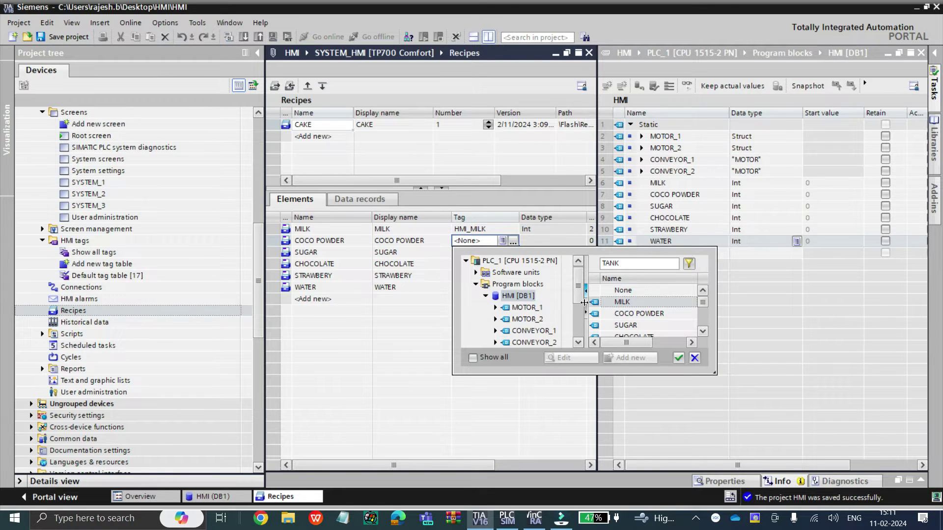
double_click(638, 313)
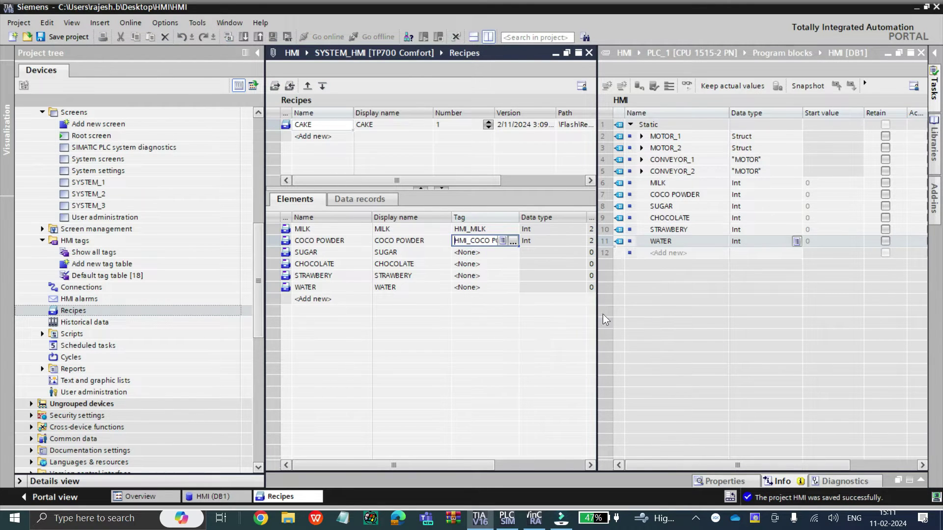
left_click(510, 254)
left_click(513, 252)
double_click(632, 336)
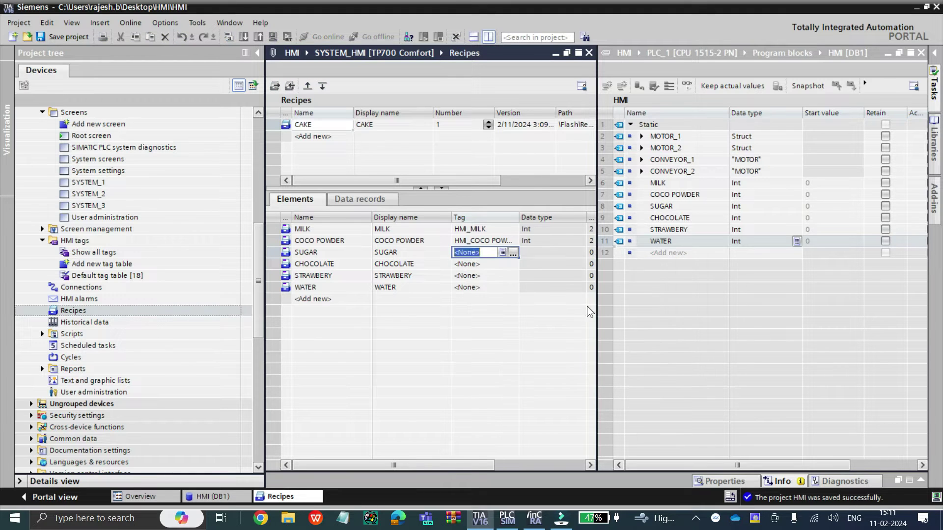
Link the CHOCOLATE element to the CHOCOLATE variable of HMI [DB1].
left_click(513, 260)
left_click(513, 264)
scroll(642, 343, "down", 1)
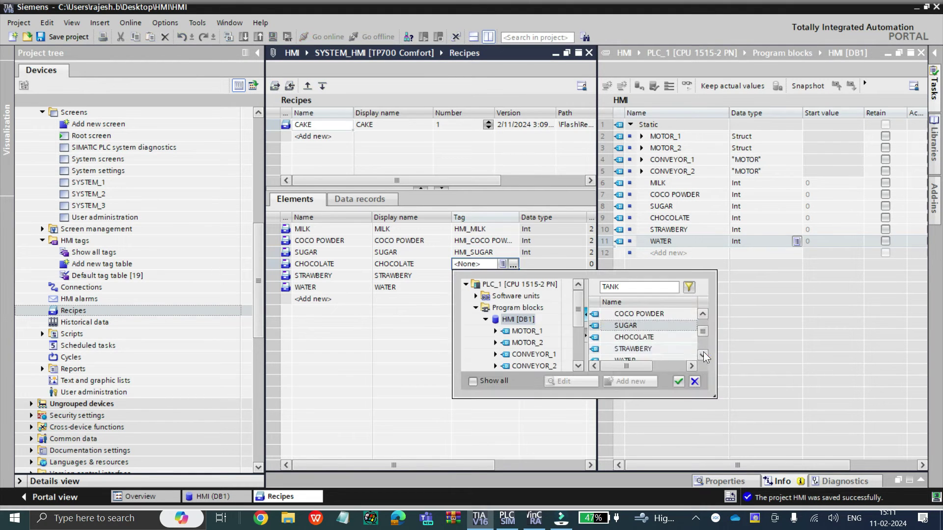
double_click(638, 340)
Link the STRAWBERY element to the STRAWBERY variable of the HMI data block.
left_click(513, 279)
left_click(513, 277)
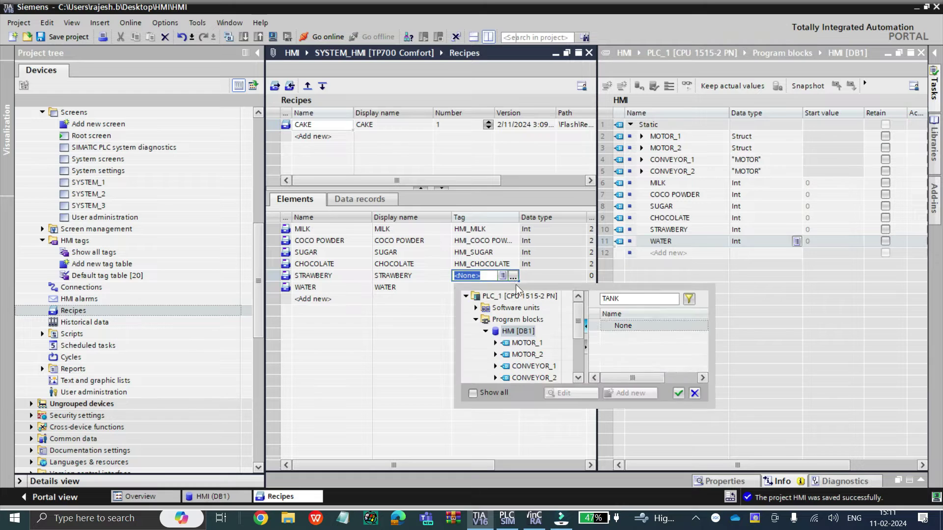
double_click(633, 357)
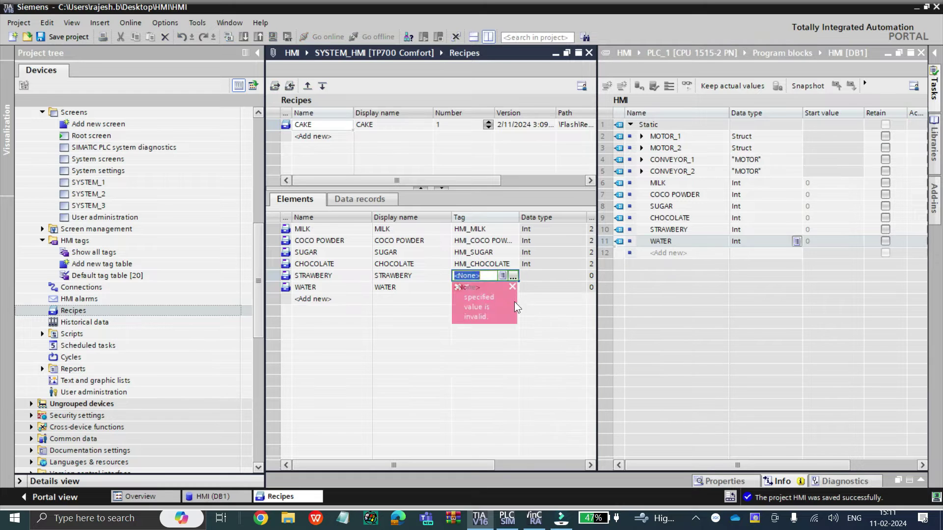
left_click(512, 276)
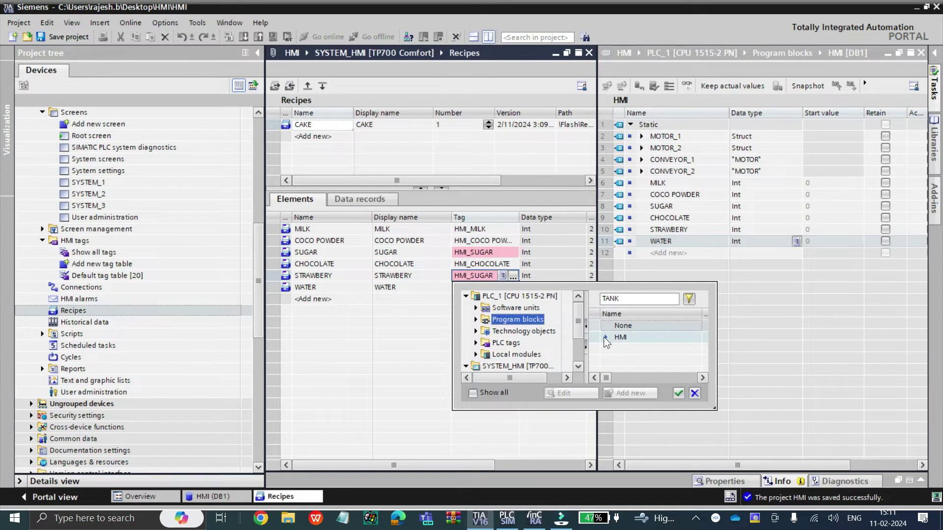
left_click(605, 338)
left_click(702, 368)
left_click(701, 368)
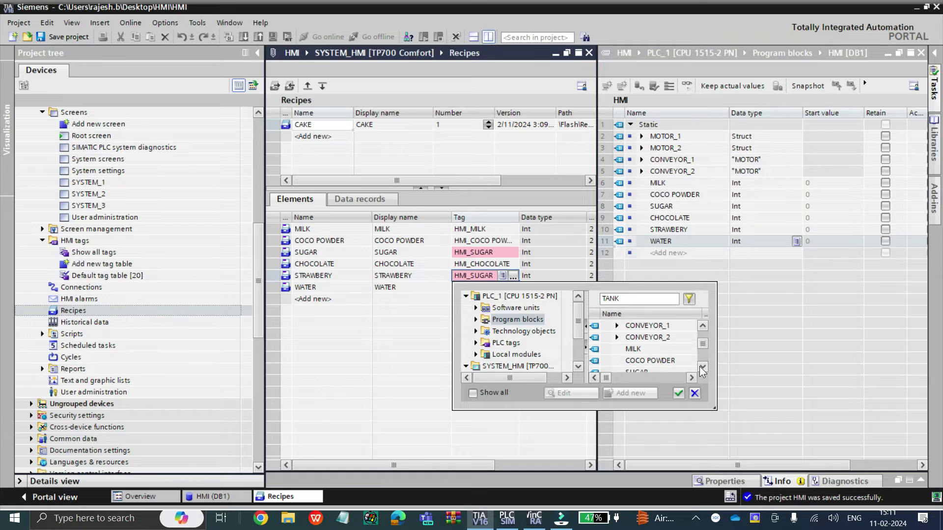
left_click(702, 369)
left_click(702, 368)
left_click(705, 367)
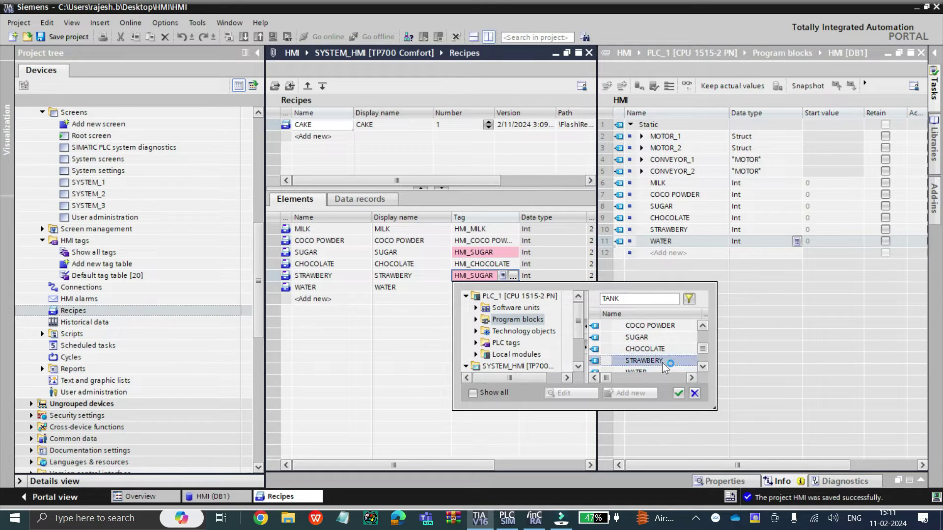
double_click(662, 362)
Link the WATER element to the WATER variable of HMI [DB1] and check its data type in the element list.
left_click(475, 288)
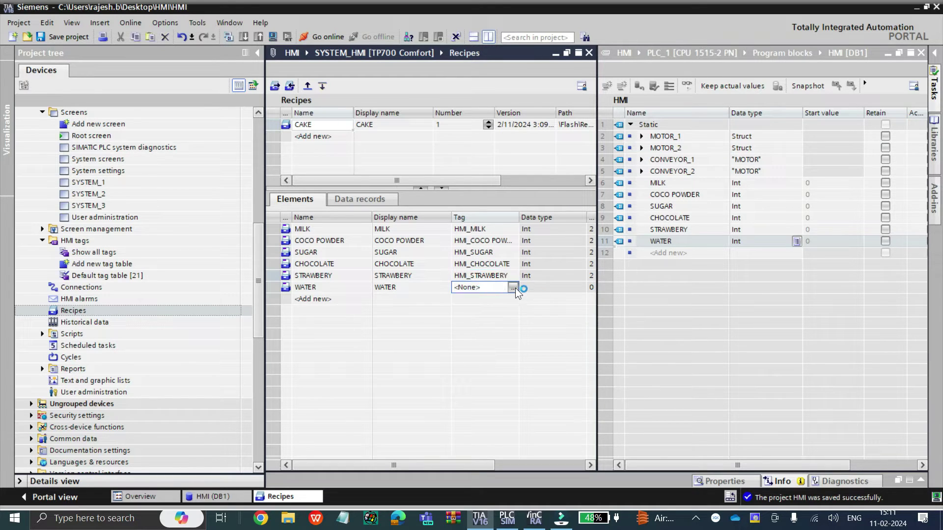
left_click(513, 287)
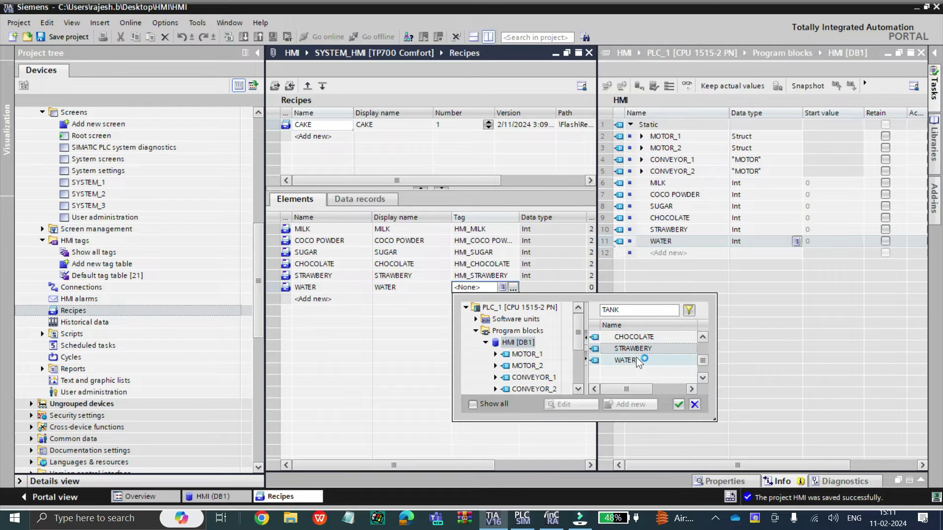
double_click(635, 359)
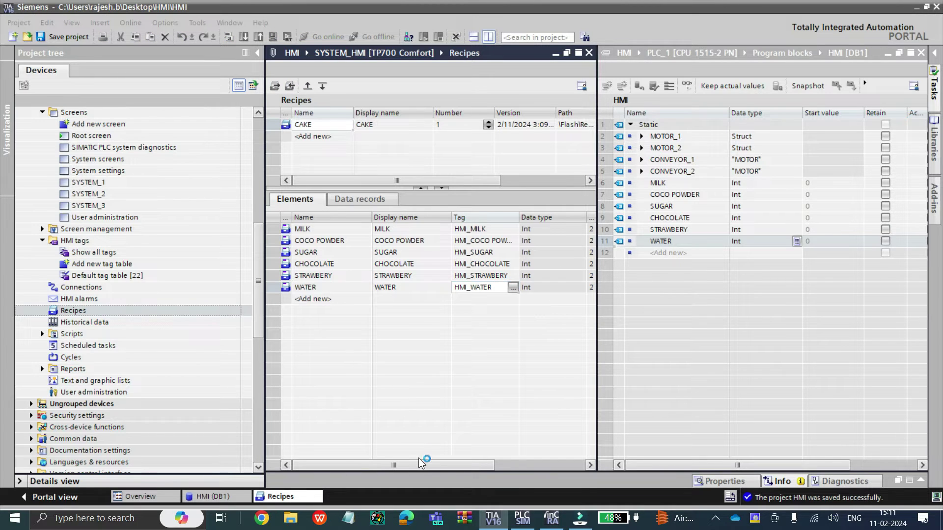
scroll(446, 466, "right", 3)
left_click_drag(454, 465, 438, 466)
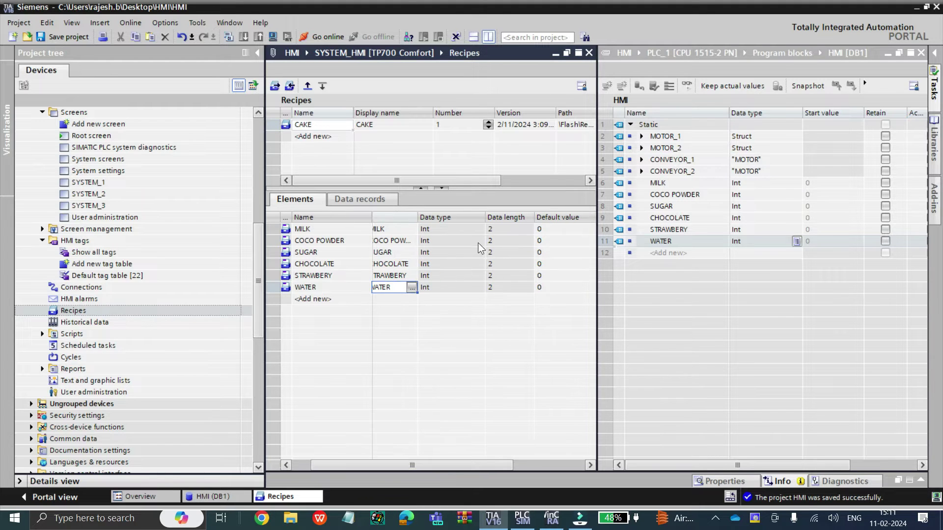
left_click(459, 288)
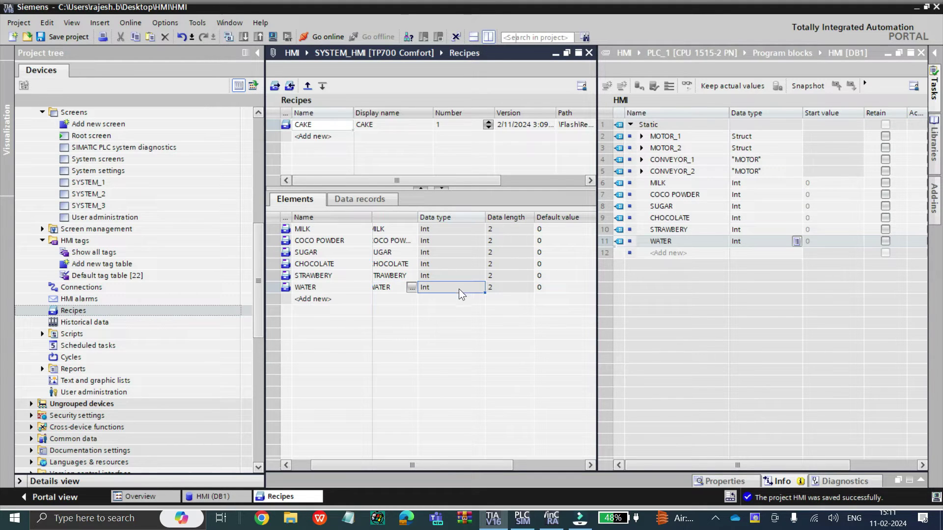
Set the default values of the recipe elements MILK to 20, COCO POWDER to 30 and SUGAR to 30.
left_click_drag(475, 461, 443, 239)
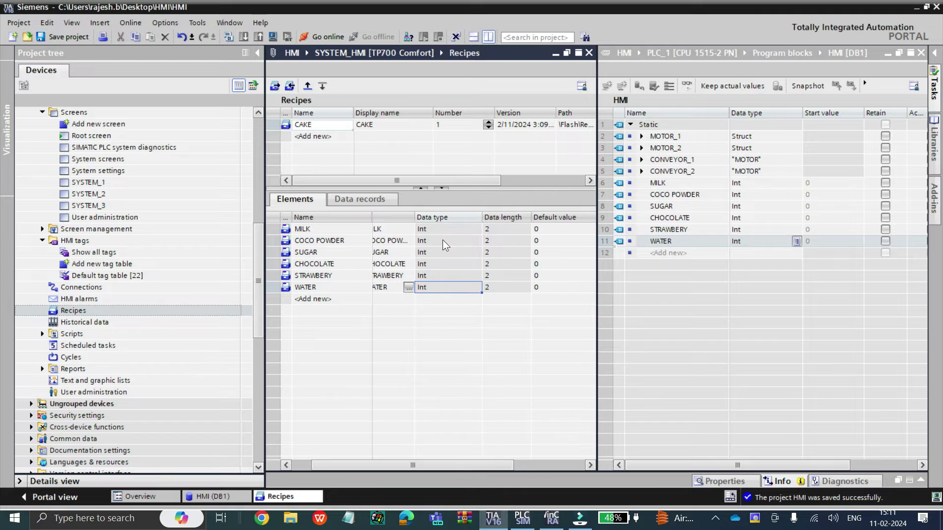
left_click(545, 230)
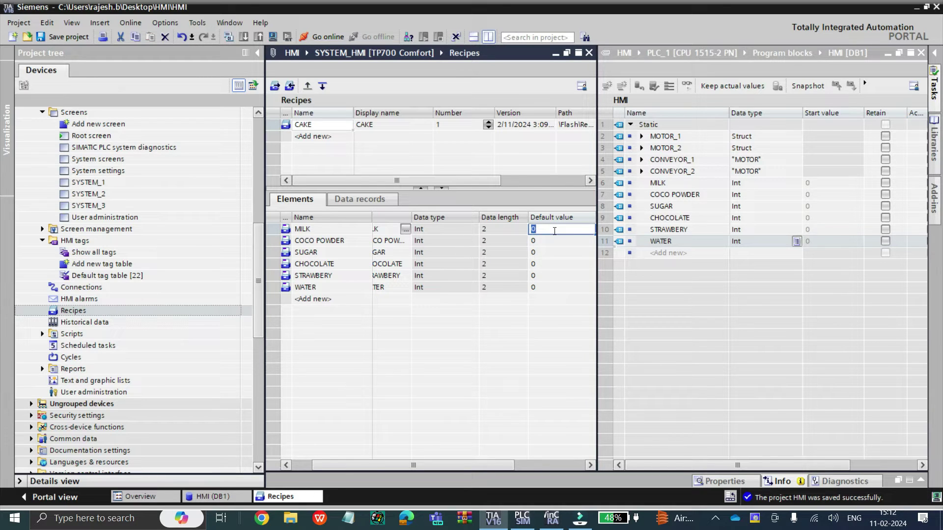
type("20")
left_click(558, 237)
left_click(558, 238)
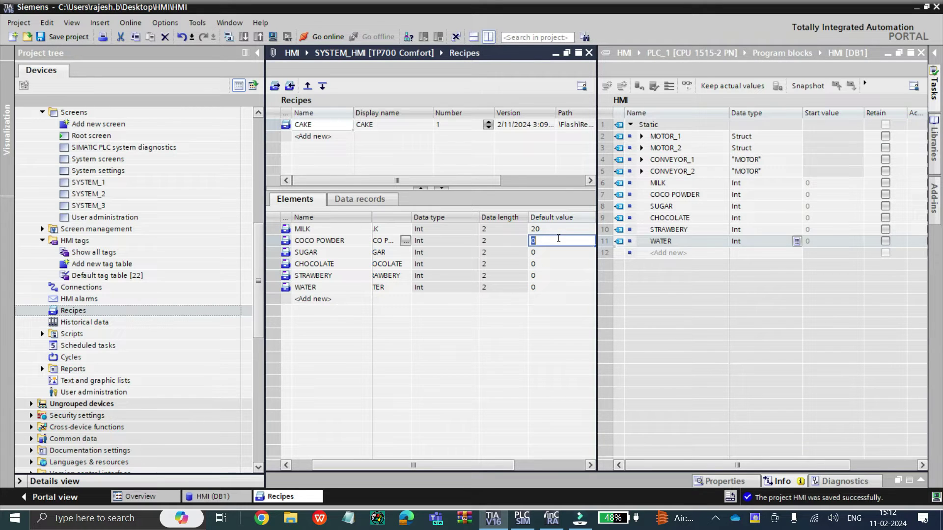
type("30")
left_click(555, 250)
left_click(556, 251)
type("30")
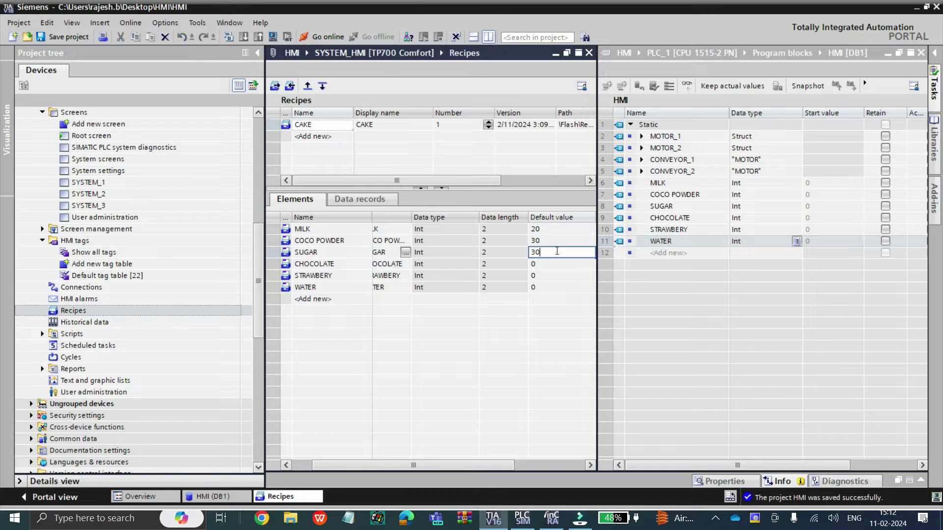
Set the default values of the recipe elements CHOCOLATE to 10, STRAWBERY to 5 and WATER to 20.
left_click(543, 263)
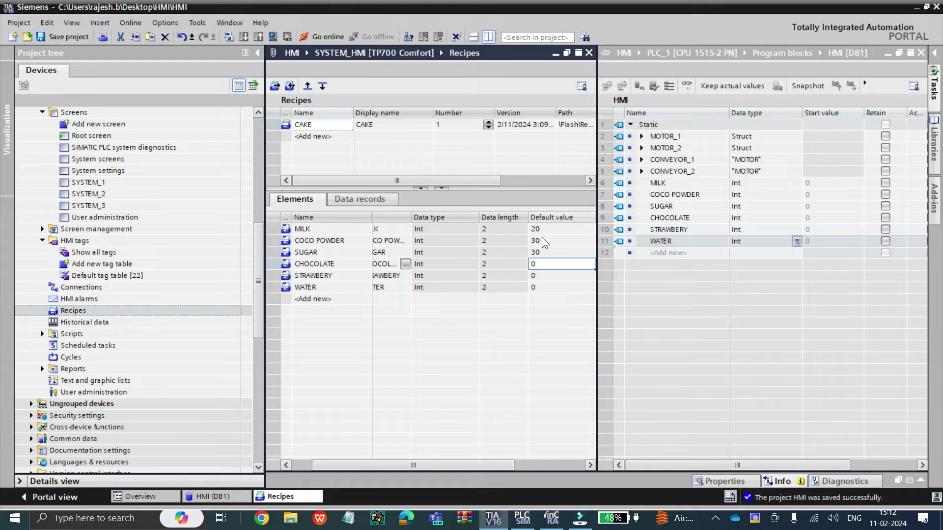
left_click(543, 264)
type("10")
left_click(542, 273)
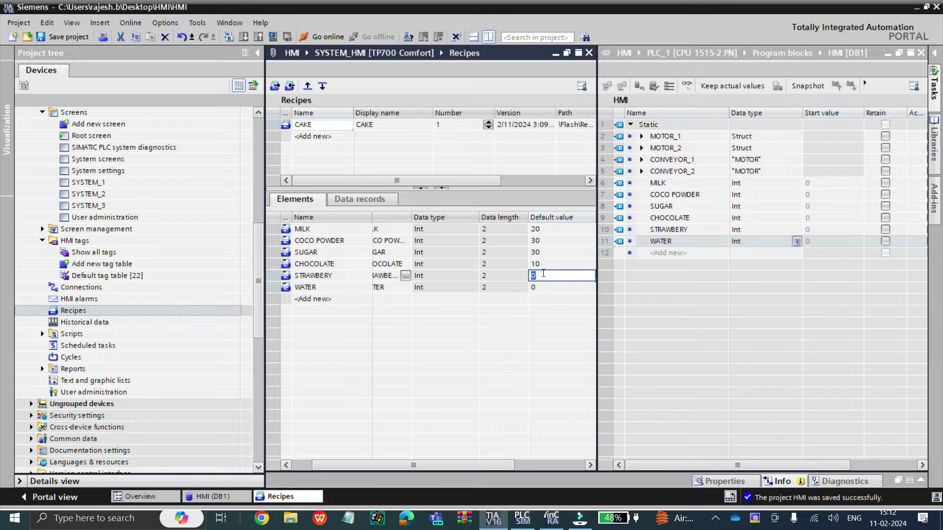
type("5")
left_click(541, 286)
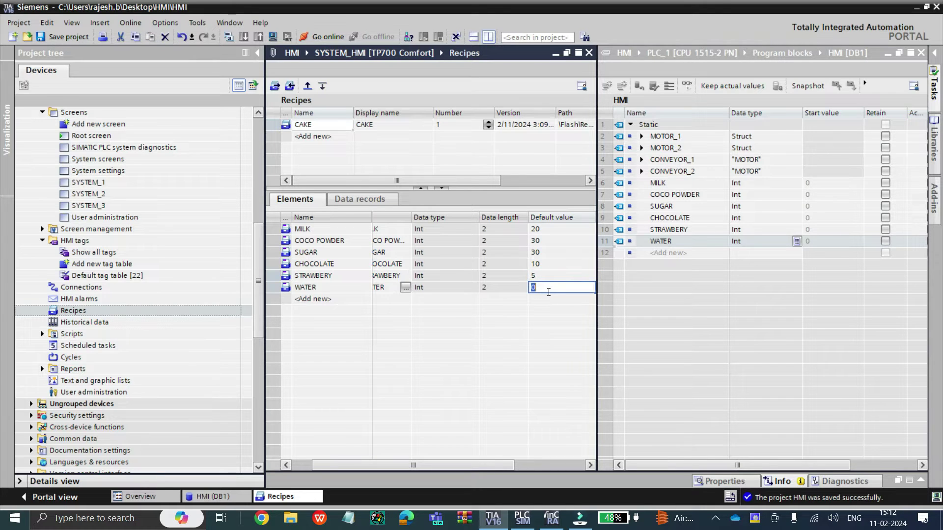
type("20")
left_click(542, 274)
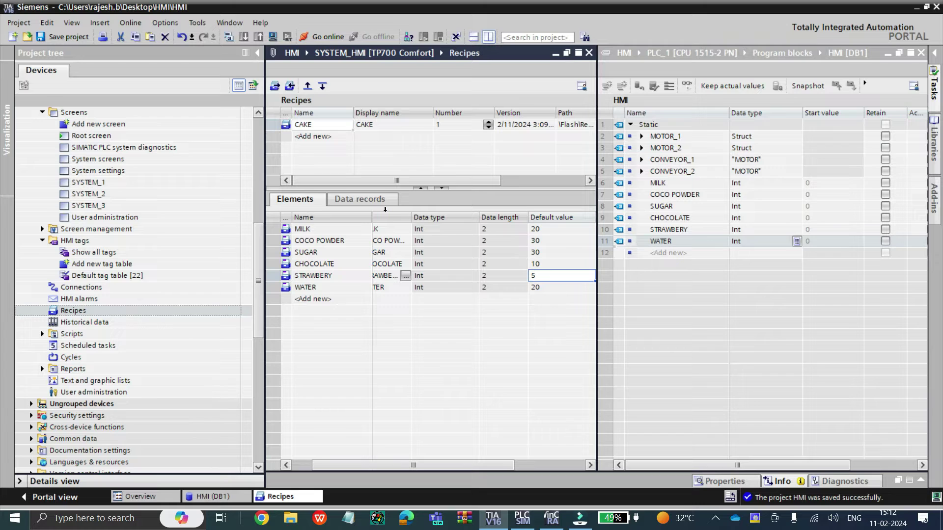
Show the data records of the CAKE recipe and widen the recipe editor against the HMI [DB1] editor.
left_click(368, 204)
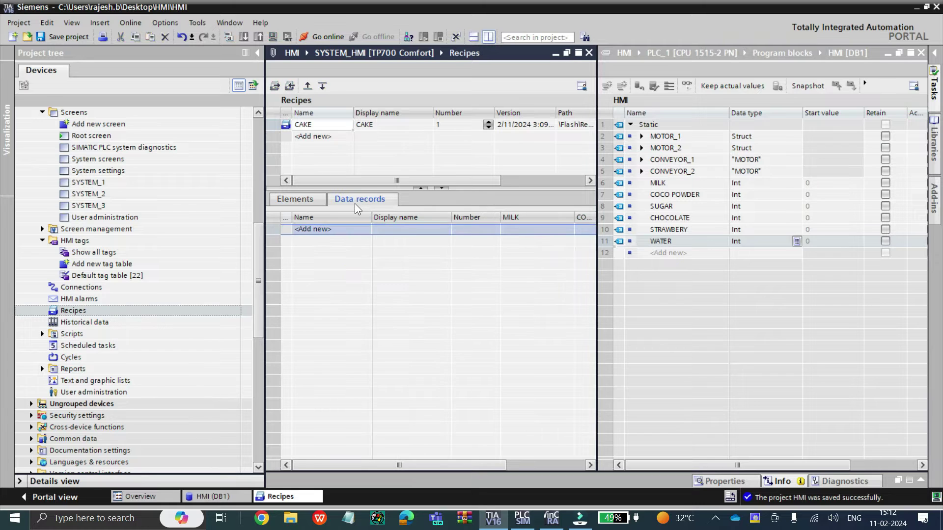
left_click(292, 196)
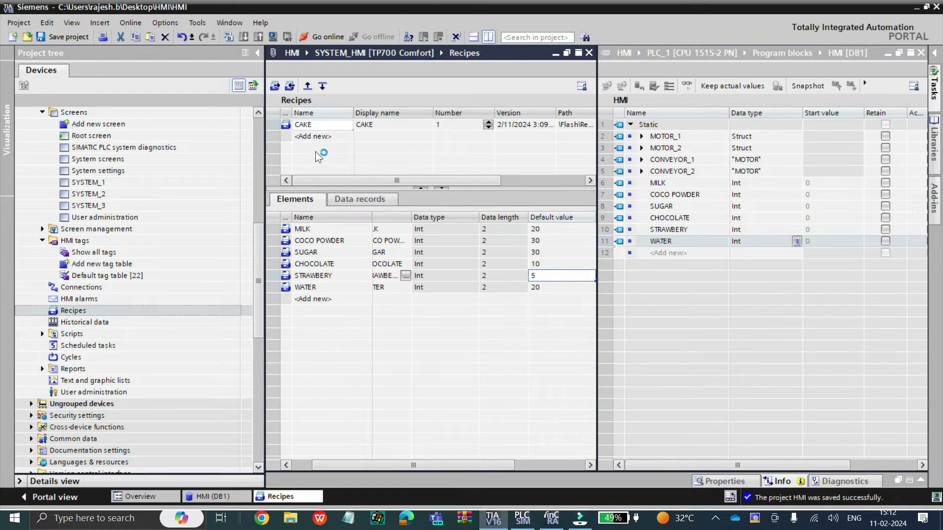
left_click(366, 202)
left_click_drag(620, 292, 694, 292)
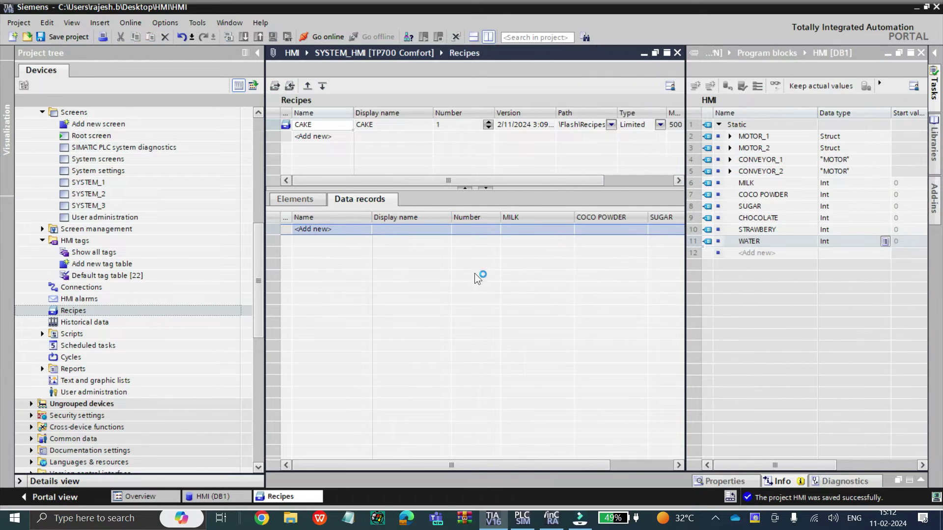
left_click(286, 124)
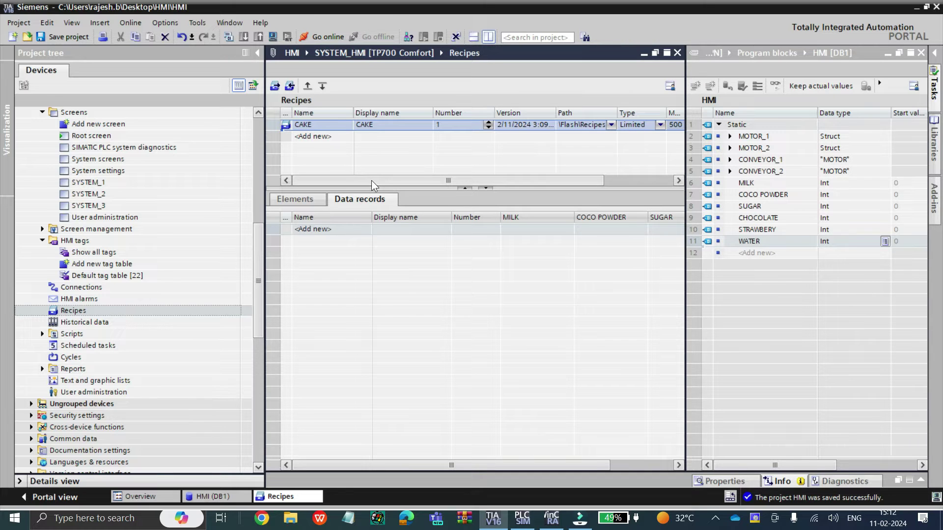
left_click_drag(572, 182, 462, 188)
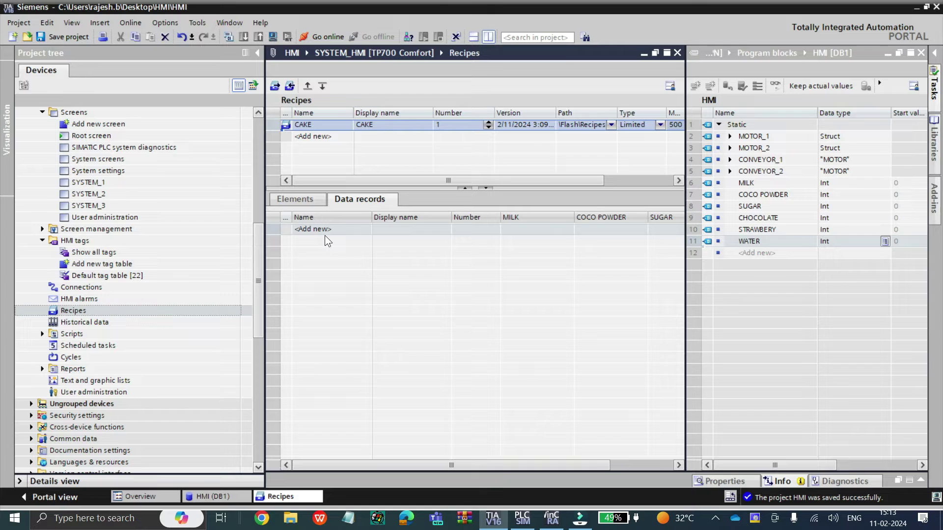
Add a data record named CHOCOLATE to the CAKE recipe.
double_click(337, 229)
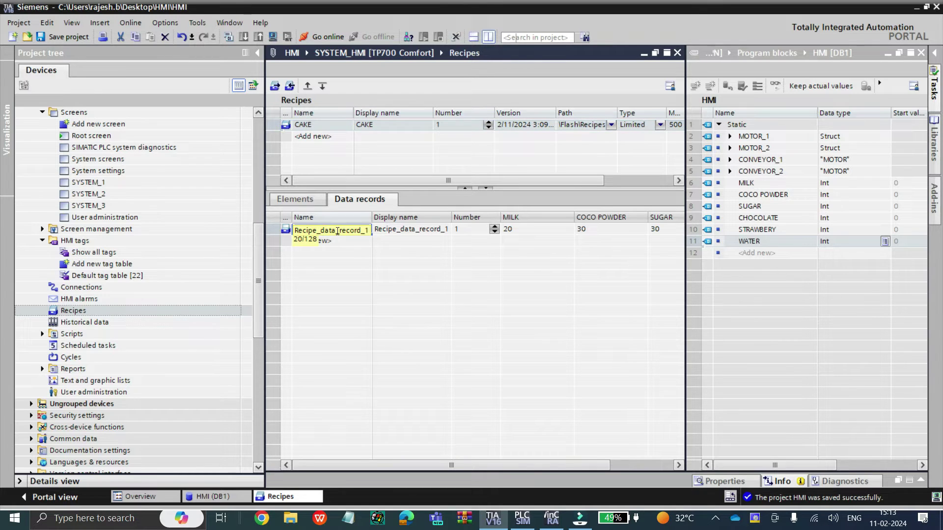
type("MILK")
key("BackSpace")
key("BackSpace")
key("BackSpace")
key("BackSpace")
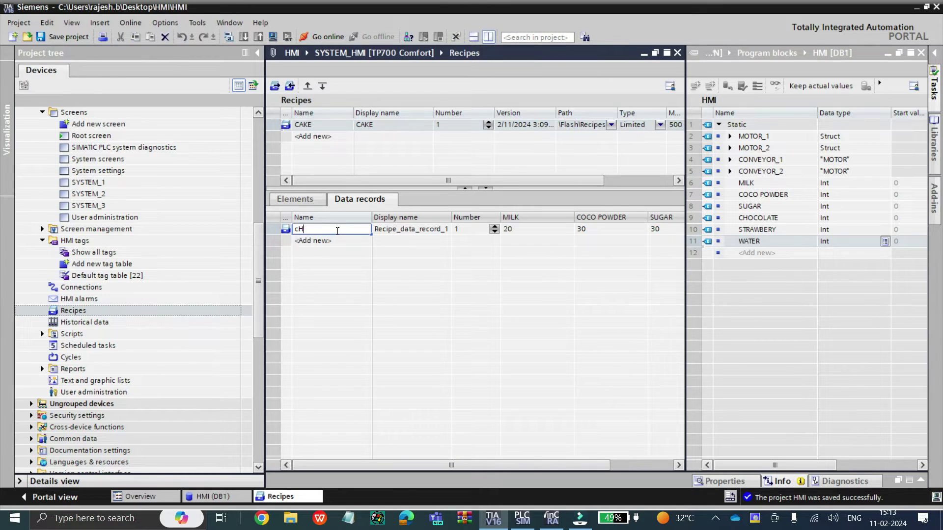
type("CHOCOLATE")
key("Return")
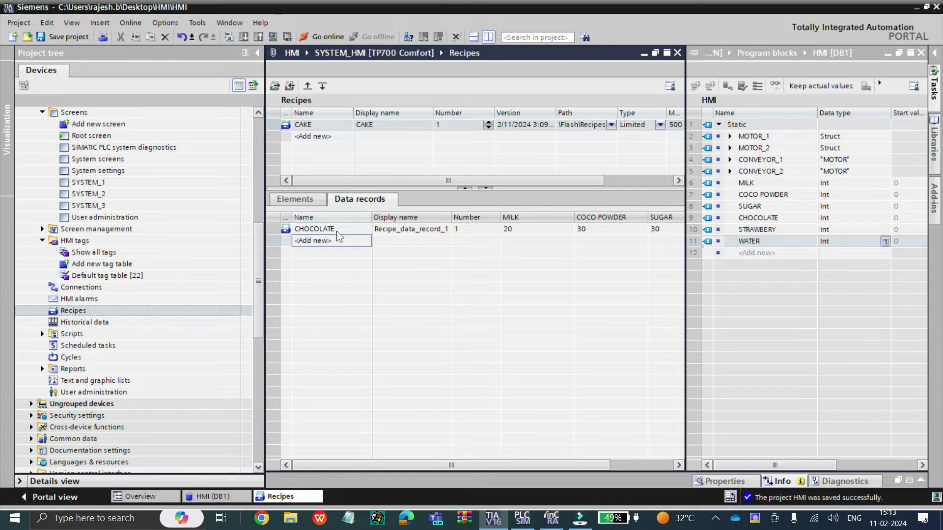
Add a second data record named STRAWBERY to the CAKE recipe.
key("Return")
type("PIN")
key("BackSpace")
key("BackSpace")
type("STRA")
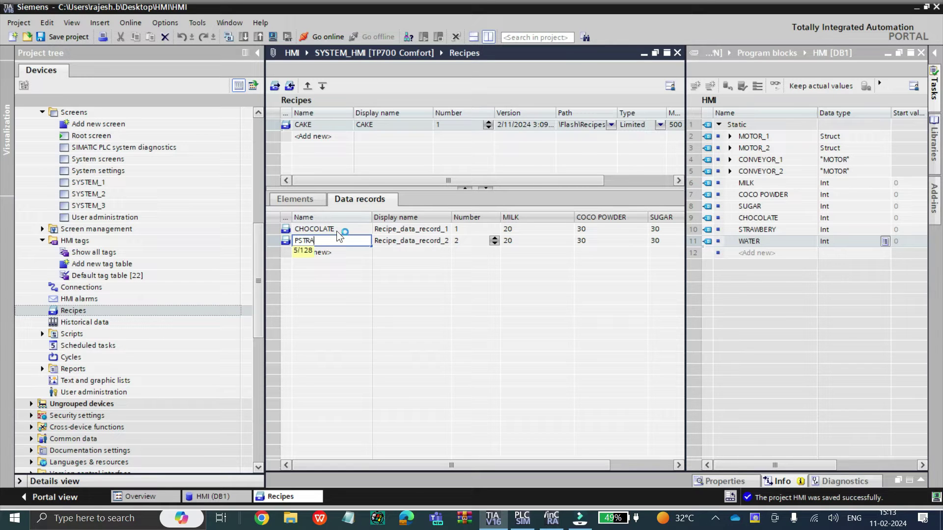
type("WBERY")
key("BackSpace")
key("Tab")
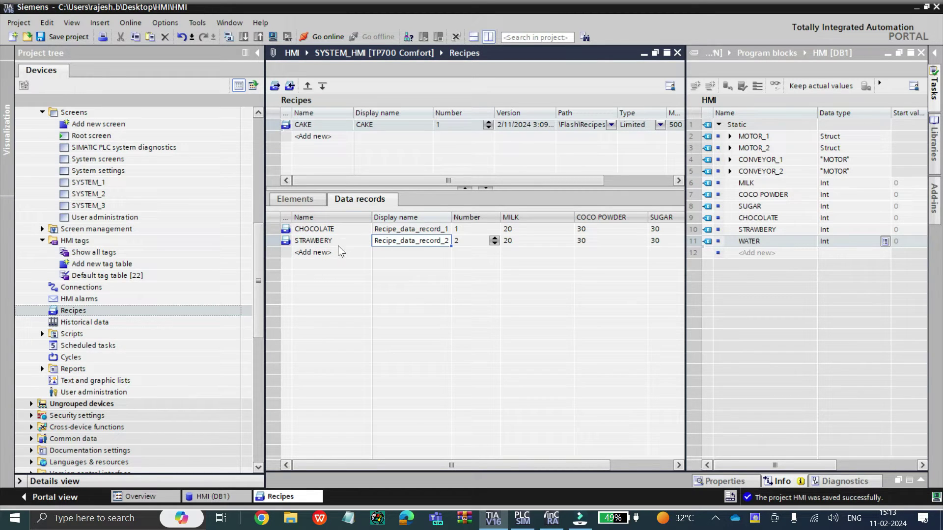
Copy the names of both data records into their display names, overwriting the existing recipe data attributes.
left_click_drag(306, 228, 317, 240)
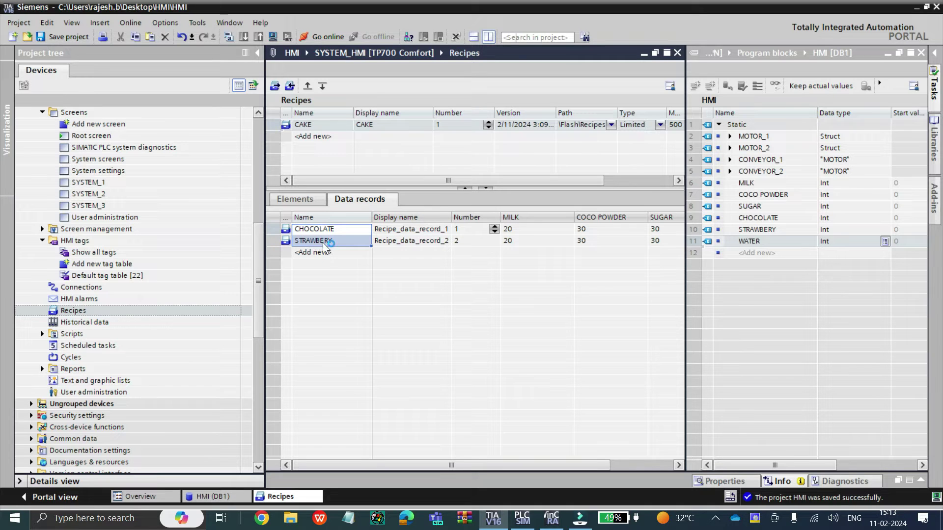
key("ctrl+c")
left_click(403, 229)
key("ctrl+v")
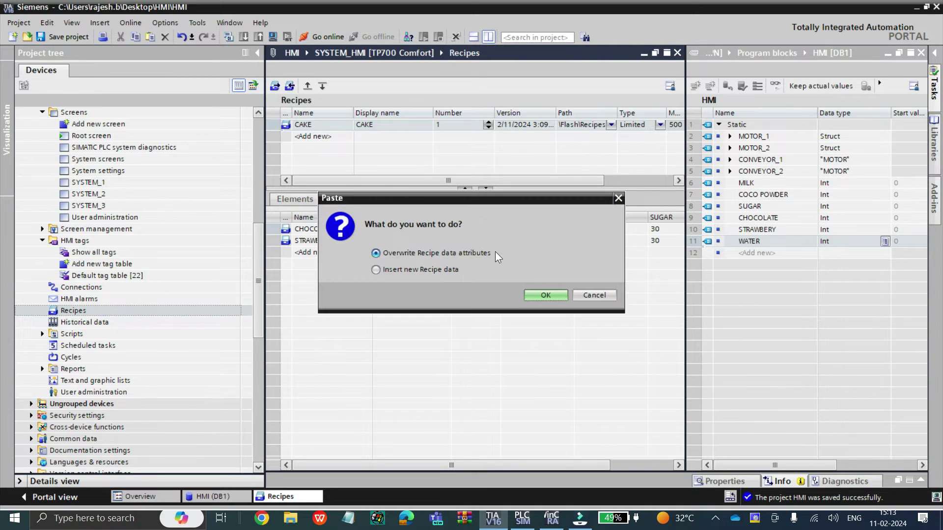
left_click(545, 293)
Set the CHOCOLATE amount in the CHOCOLATE data record to 30.
mouse_move(481, 464)
left_mouse_down()
mouse_move(497, 468)
mouse_move(486, 461)
left_mouse_up()
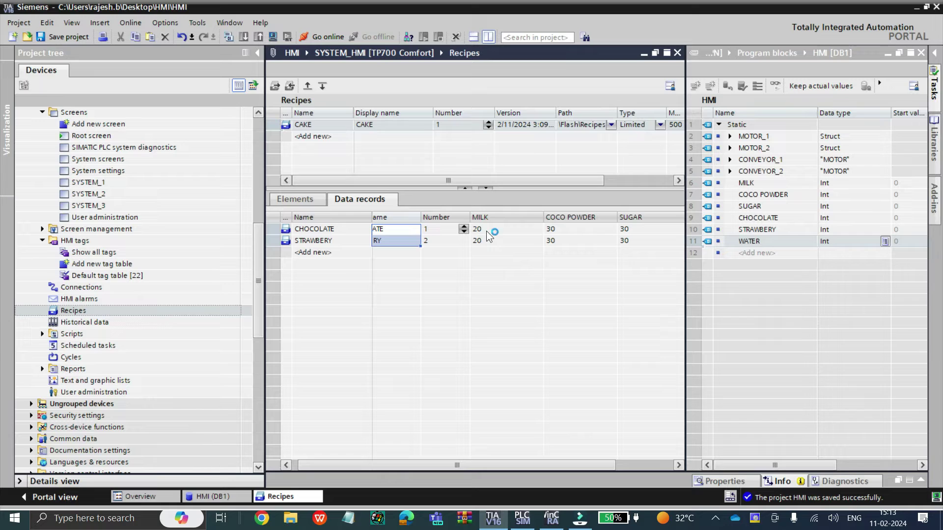
left_click_drag(585, 467, 610, 467)
left_click(578, 221)
left_click(584, 225)
type("50")
key("BackSpace")
key("BackSpace")
type("2")
key("BackSpace")
type("30")
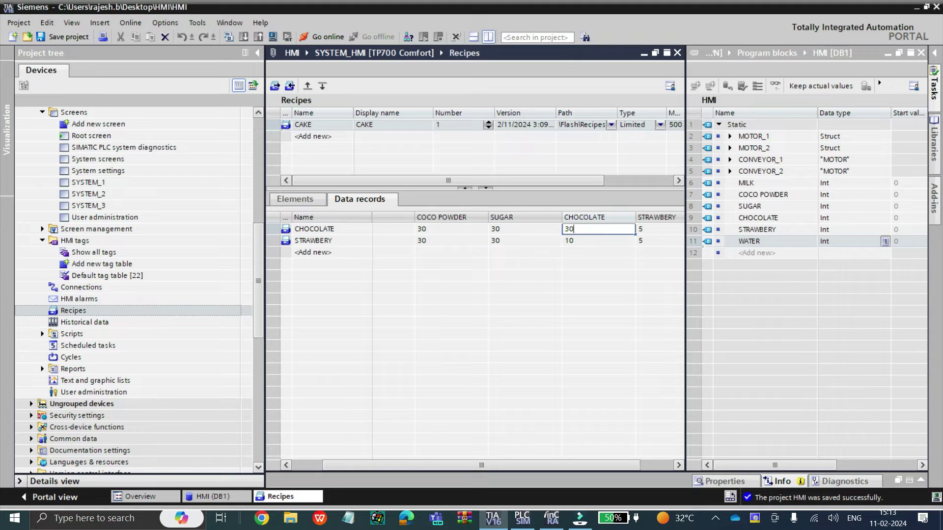
double_click(458, 227)
type("20")
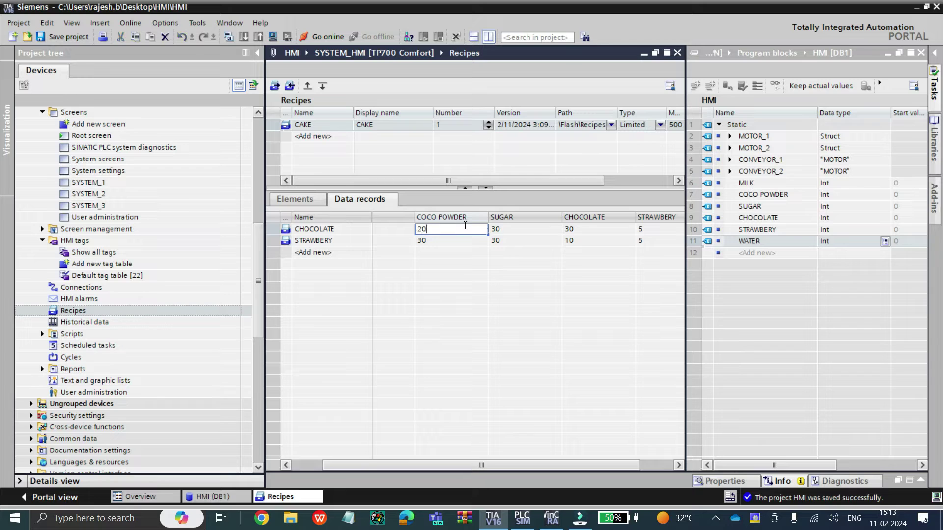
double_click(515, 226)
double_click(444, 229)
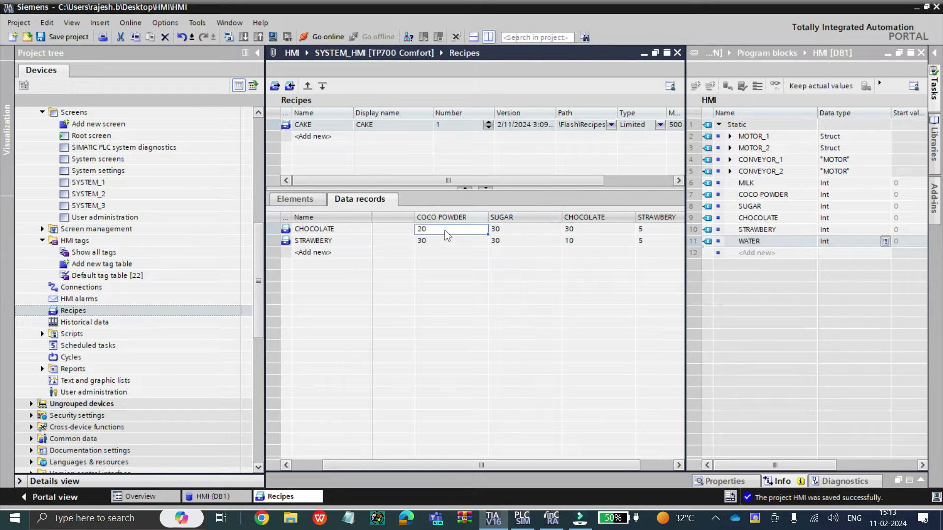
type("30")
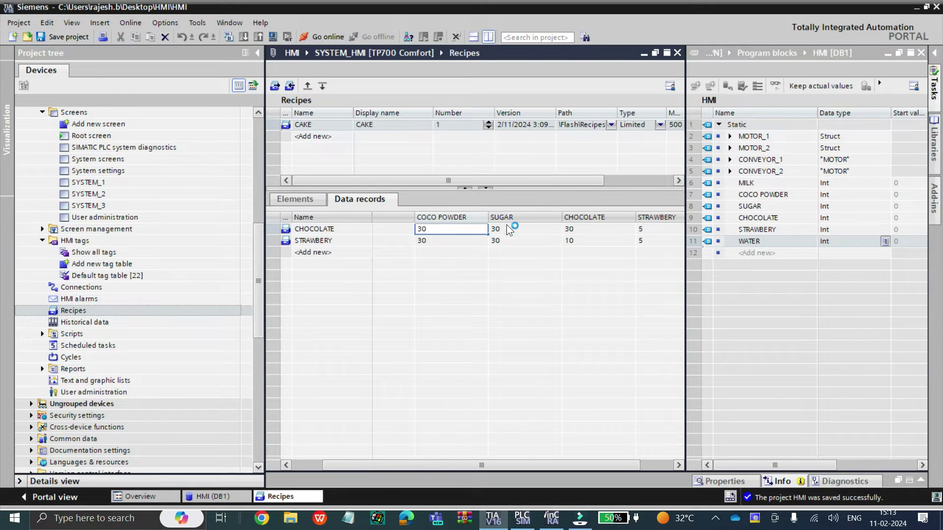
Set the SUGAR amount to 20 and the STRAWBERY amount to 0 in the CHOCOLATE data record.
double_click(511, 228)
type("2")
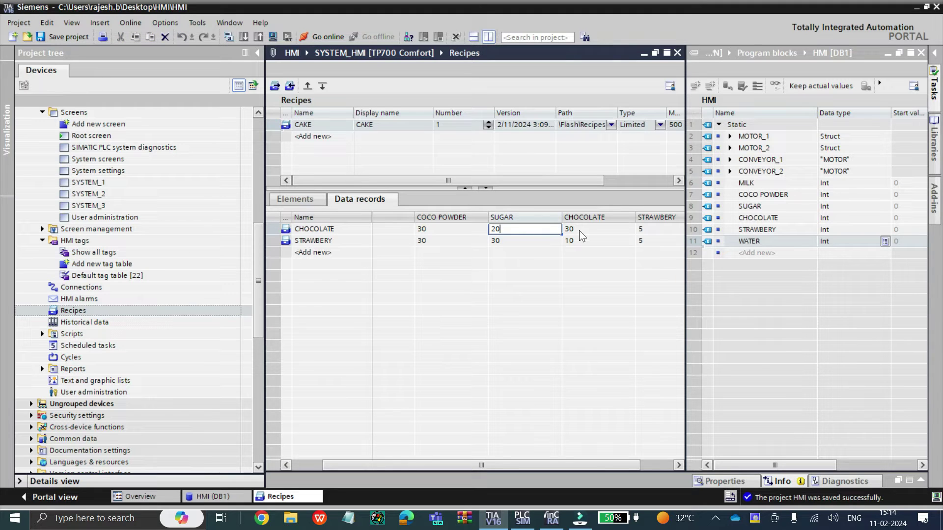
left_click(584, 228)
left_click_drag(591, 468, 608, 467)
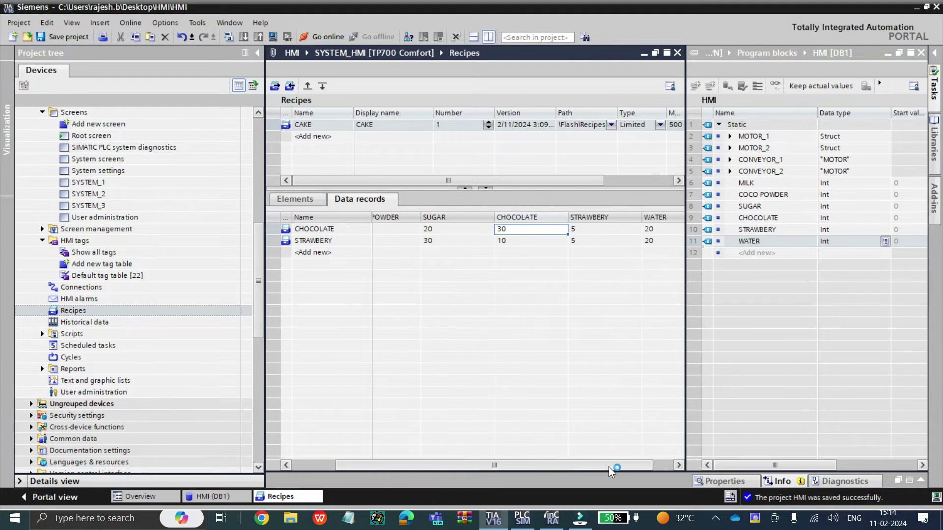
left_click(593, 231)
left_click(594, 231)
type("0")
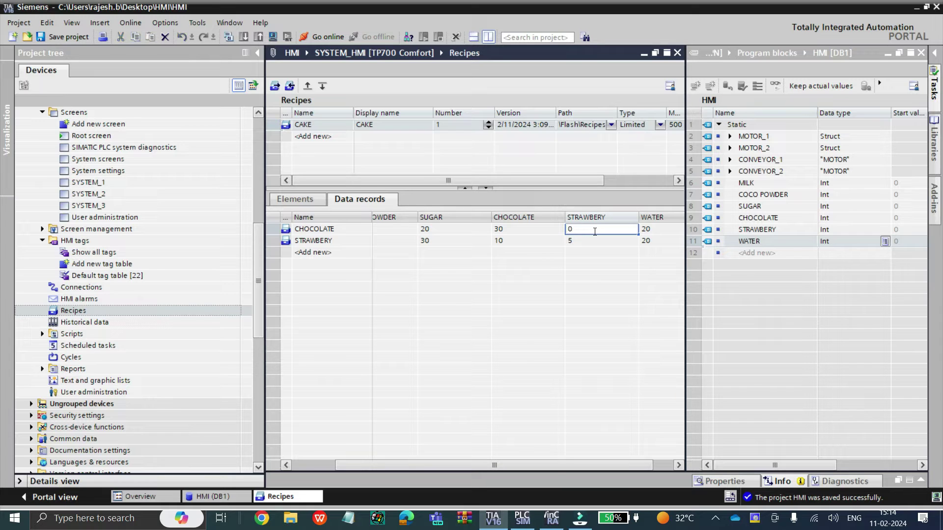
key("Return")
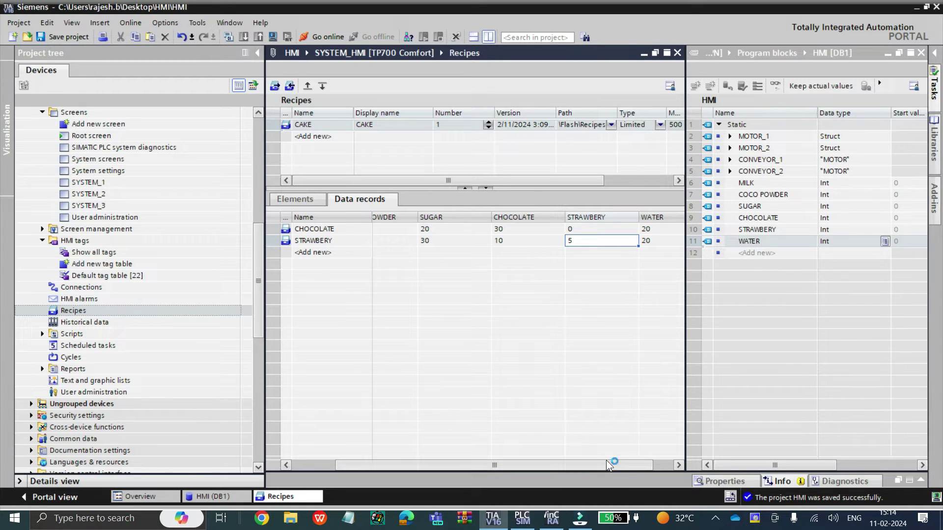
In the STRAWBERY data record, set the CHOCOLATE amount to 0 and enter a new STRAWBERY amount.
left_click_drag(610, 466, 561, 467)
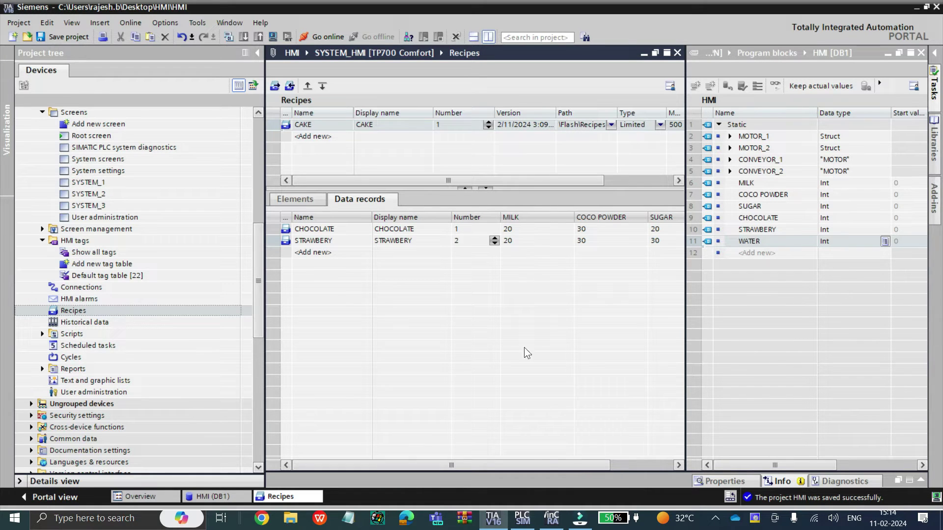
left_click_drag(553, 464, 614, 465)
left_click(555, 240)
left_click(556, 239)
type("0")
left_click_drag(599, 467, 613, 467)
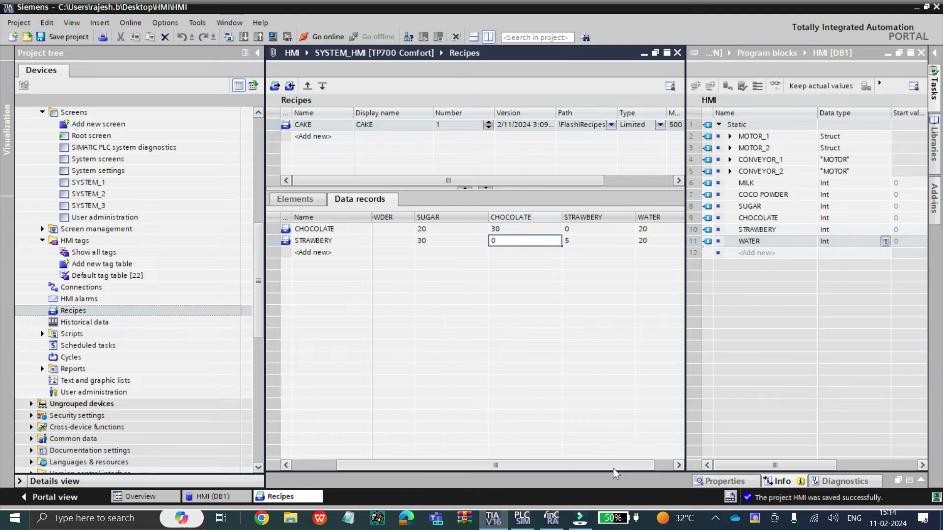
left_click(578, 243)
left_click(578, 243)
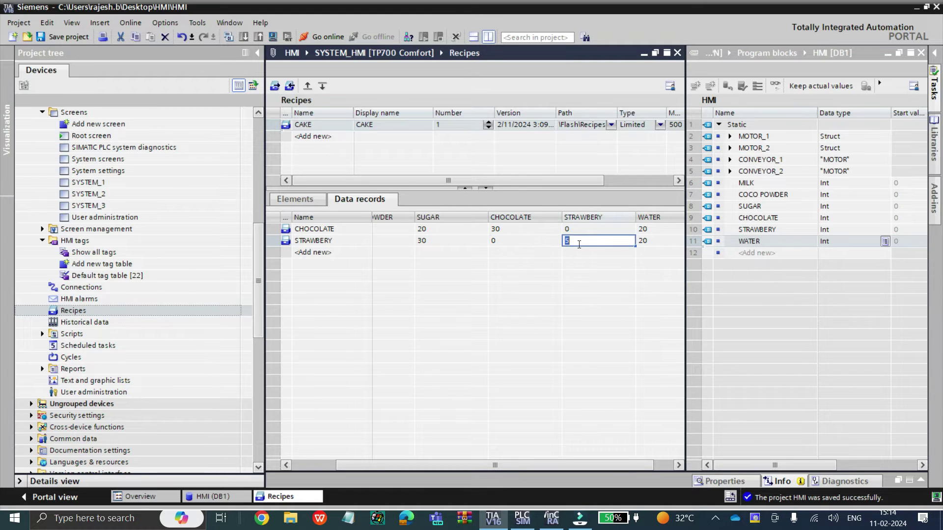
type("2")
key("Return")
left_click_drag(537, 464, 472, 463)
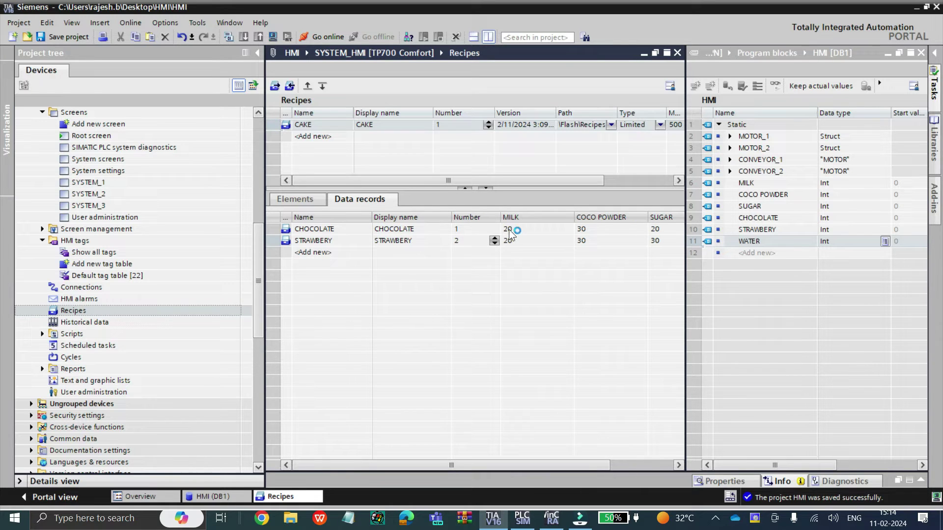
Minimize the recipe editor and open the SYSTEM_1 screen of the HMI for editing.
left_click(643, 53)
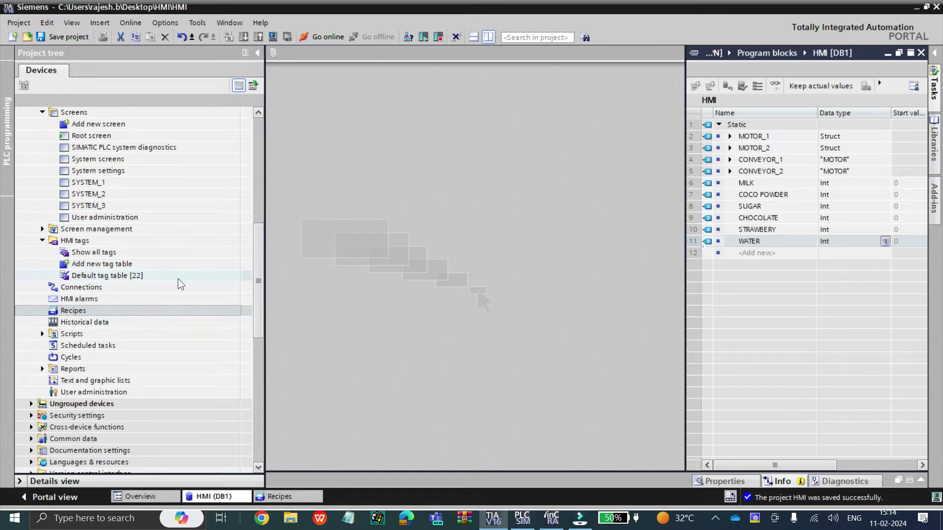
double_click(98, 182)
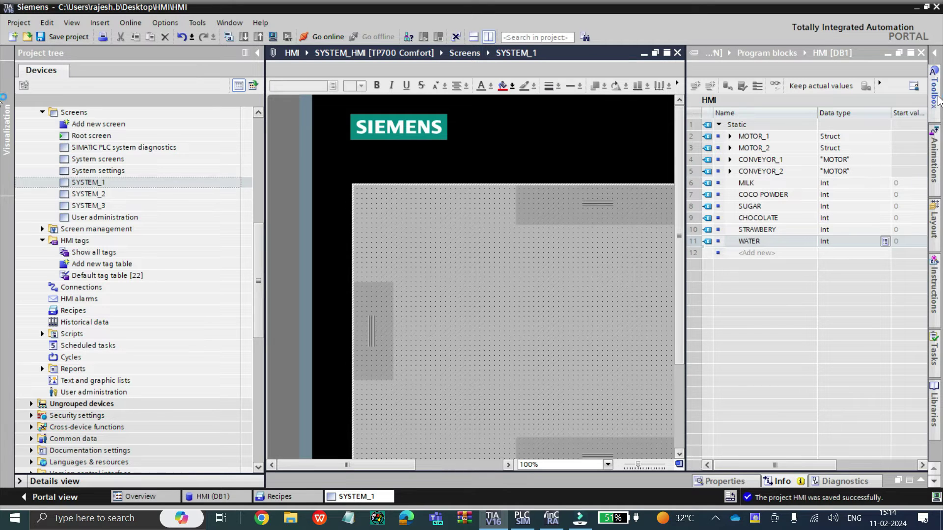
Show only the SYSTEM_1 screen in the editor area and place a Recipe view control on it.
left_click(488, 37)
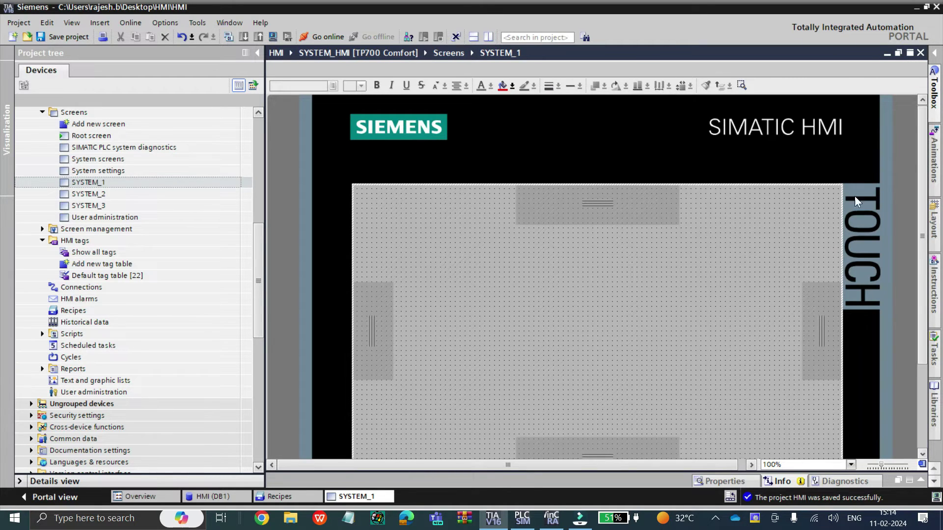
left_click(934, 91)
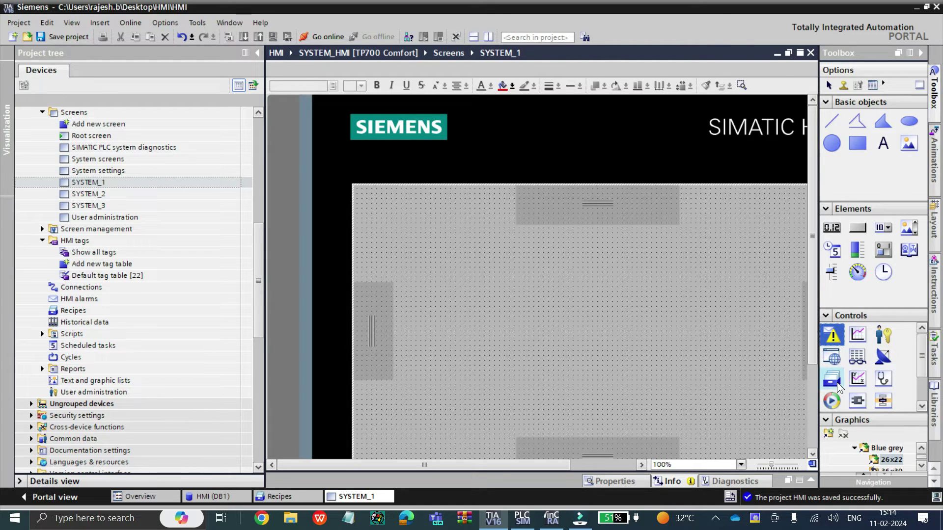
left_click_drag(836, 382, 564, 304)
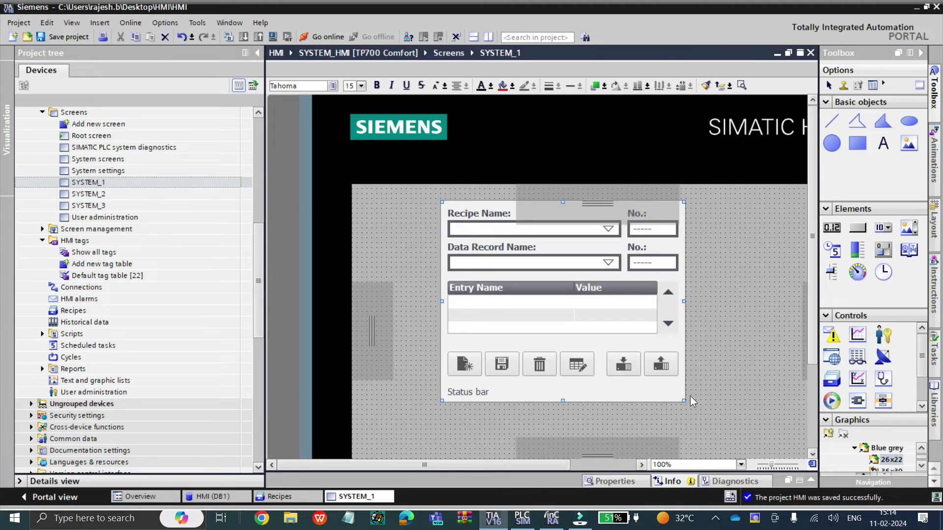
Enlarge the recipe view in width and height and position it within the usable area of the SYSTEM_1 screen.
left_click_drag(683, 401, 730, 428)
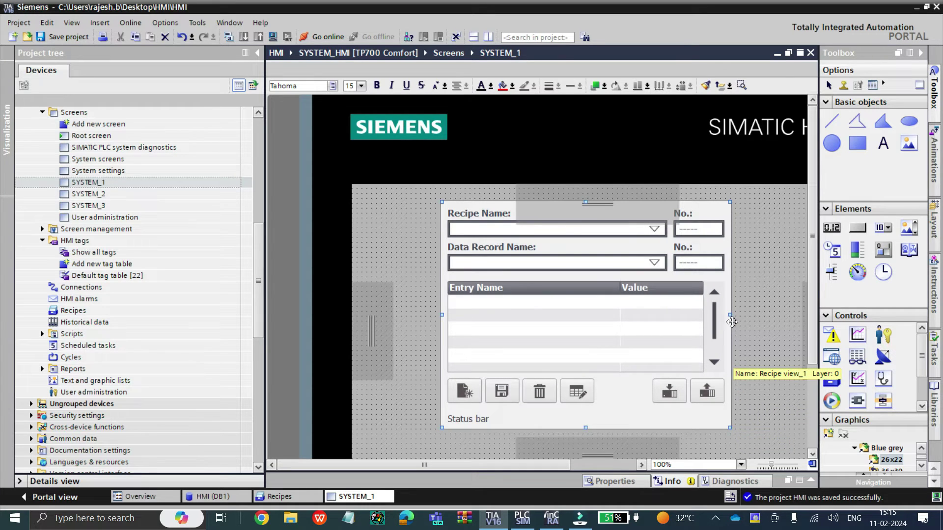
left_click_drag(731, 312, 760, 316)
scroll(809, 324, "down", 2)
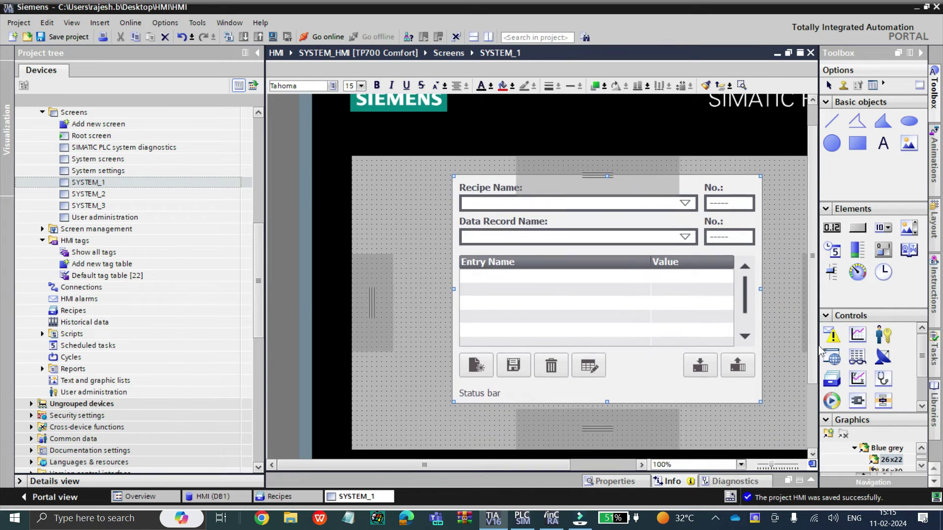
scroll(805, 347, "down", 1)
left_click_drag(606, 389, 606, 406)
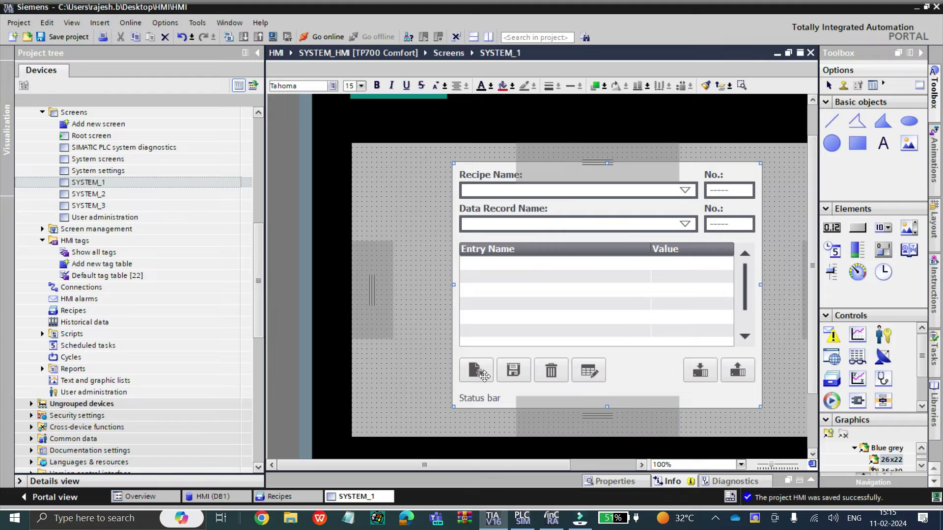
mouse_move(519, 257)
left_mouse_down()
mouse_move(515, 251)
mouse_move(520, 257)
left_mouse_up()
Assign the CAKE recipe to the recipe view in its general properties, leaving the recipe and data record tags empty.
right_click(610, 278)
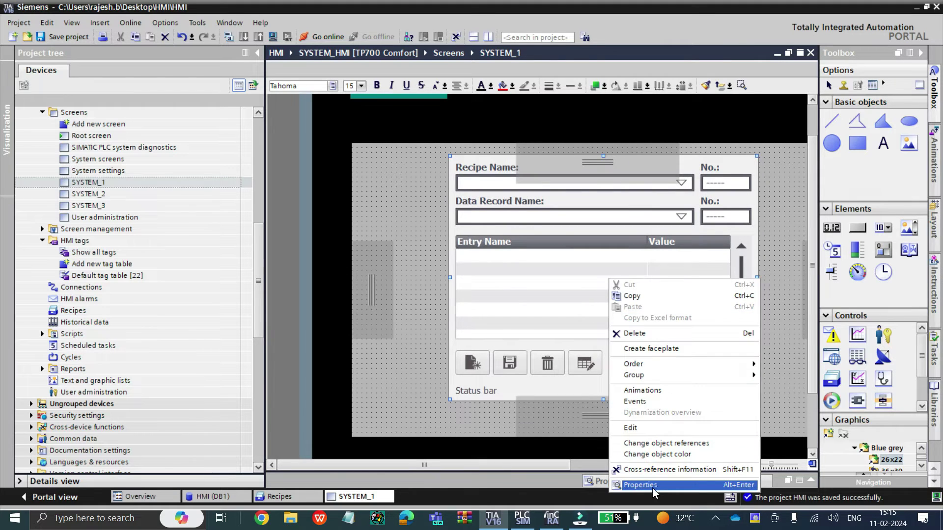
left_click(653, 486)
left_click(293, 332)
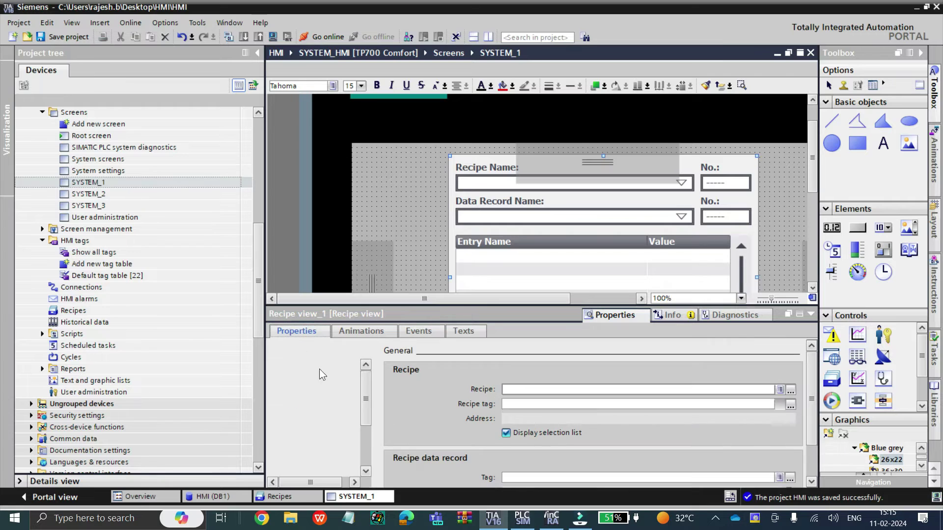
left_click(779, 391)
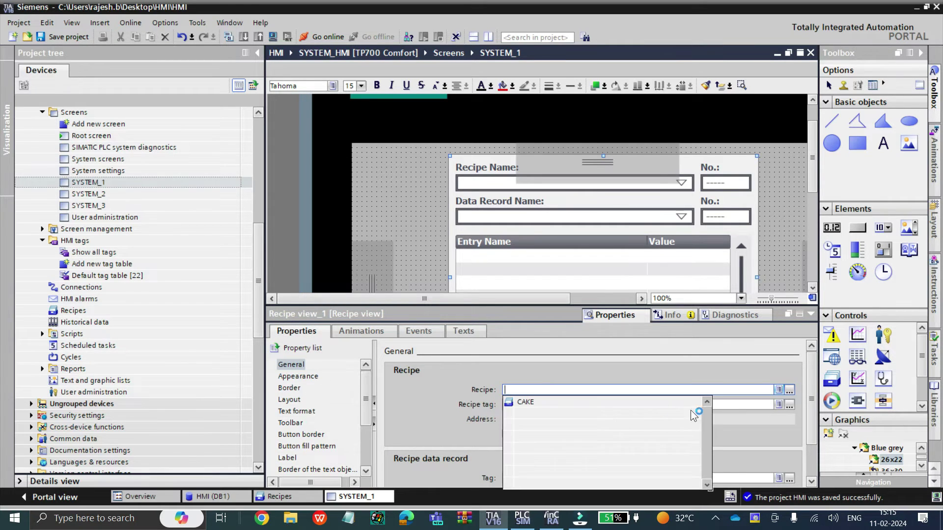
left_click(546, 403)
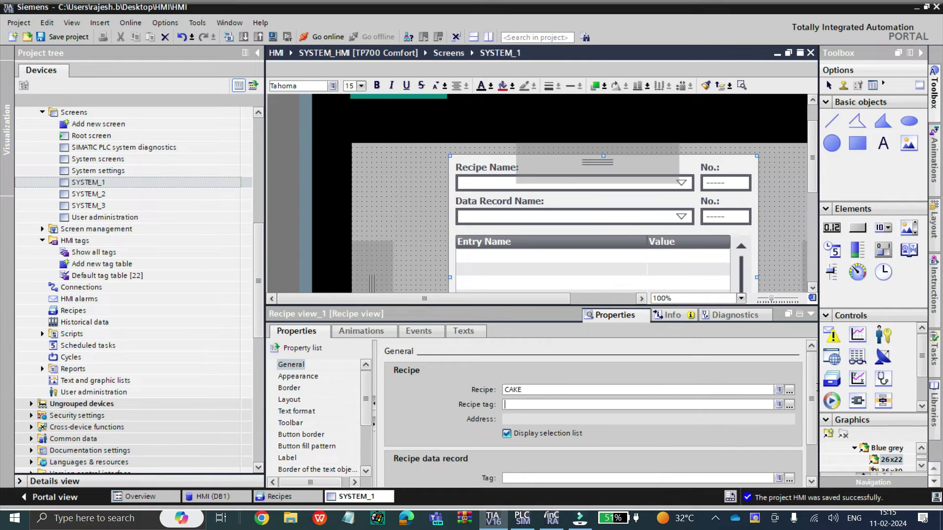
scroll(811, 400, "down", 2)
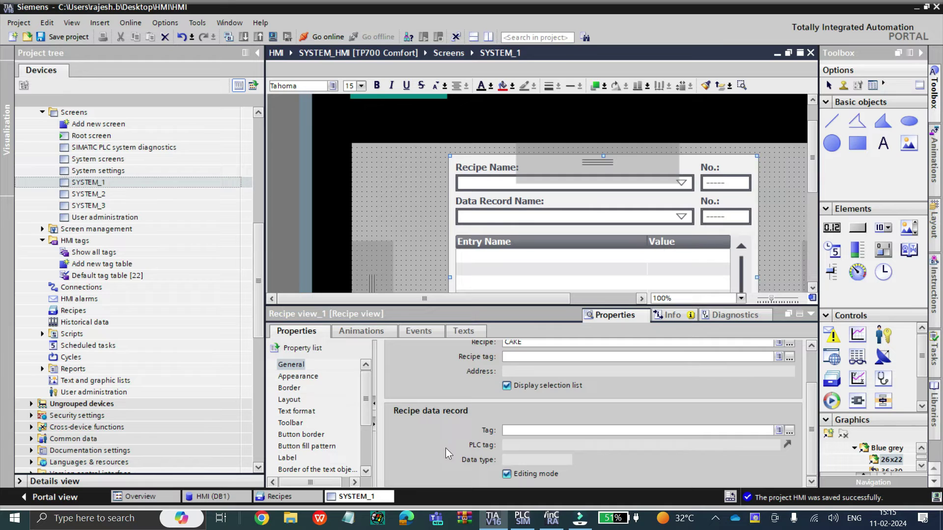
left_click(545, 430)
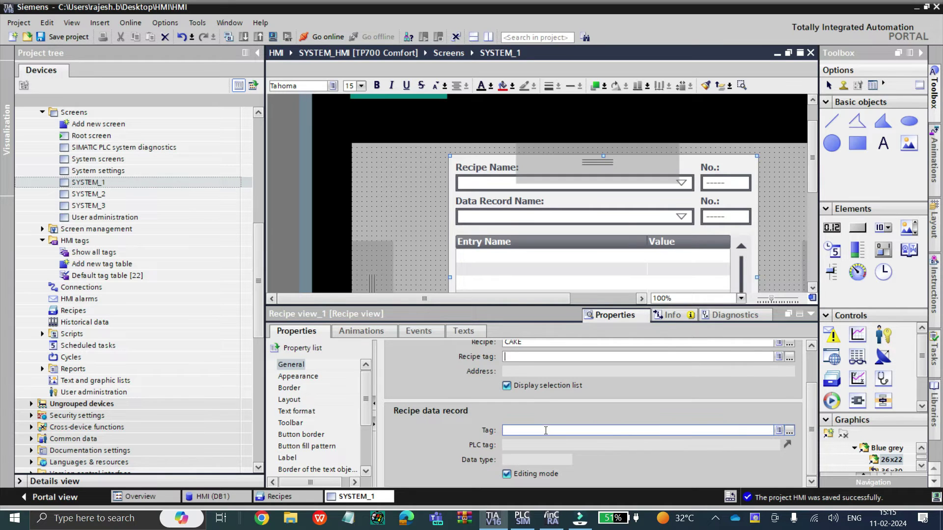
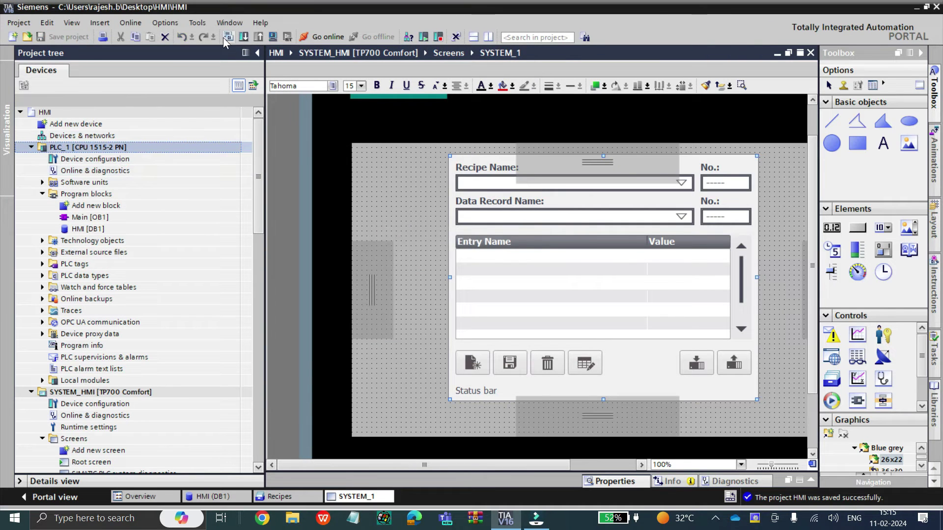
Start the simulation of PLC_1 and search for the simulated CPU as the download target.
left_click(274, 38)
left_click(491, 287)
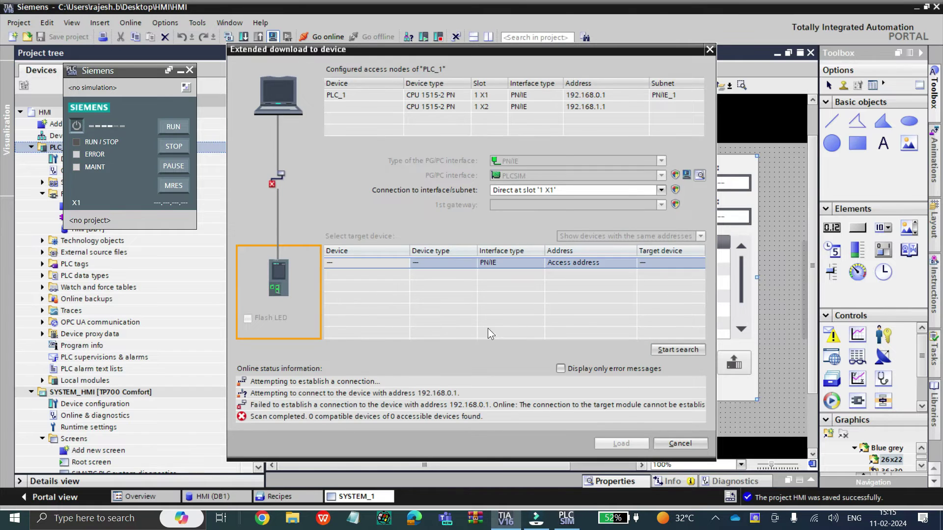
left_click(684, 346)
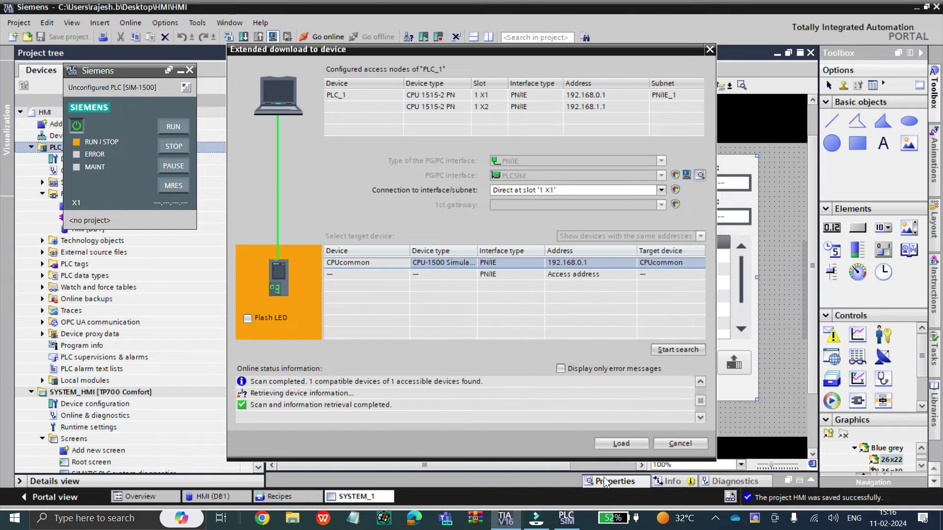
Load the PLC_1 configuration and program into the simulated CPU and finish the download.
left_click(621, 444)
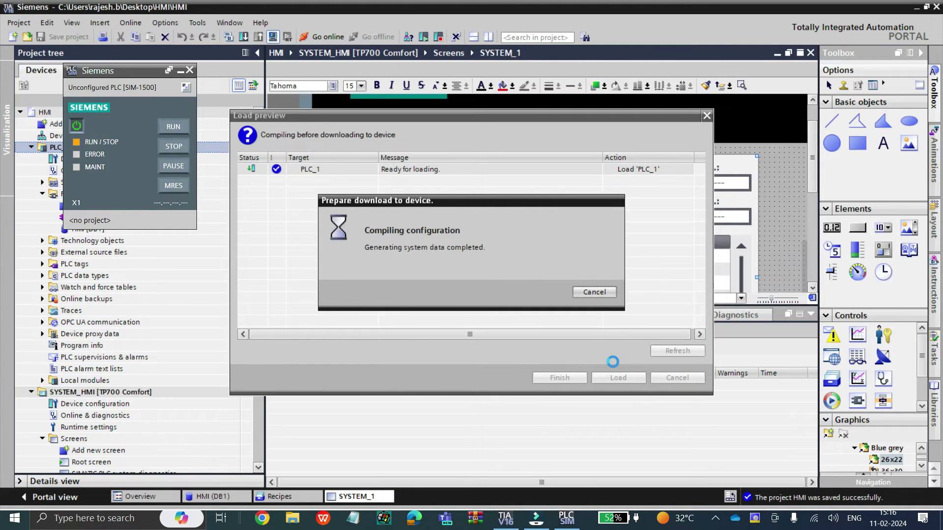
left_click(616, 377)
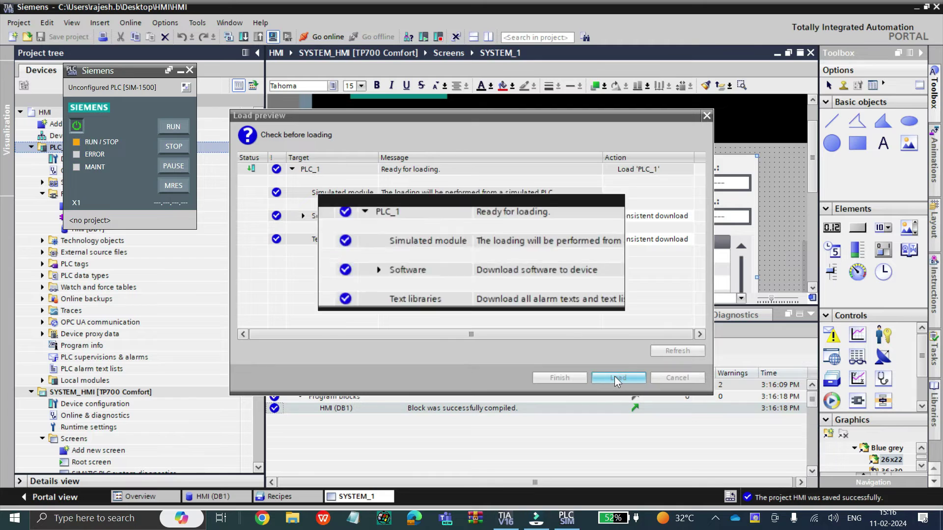
left_click(653, 192)
left_click(657, 215)
left_click(564, 379)
left_click(810, 314)
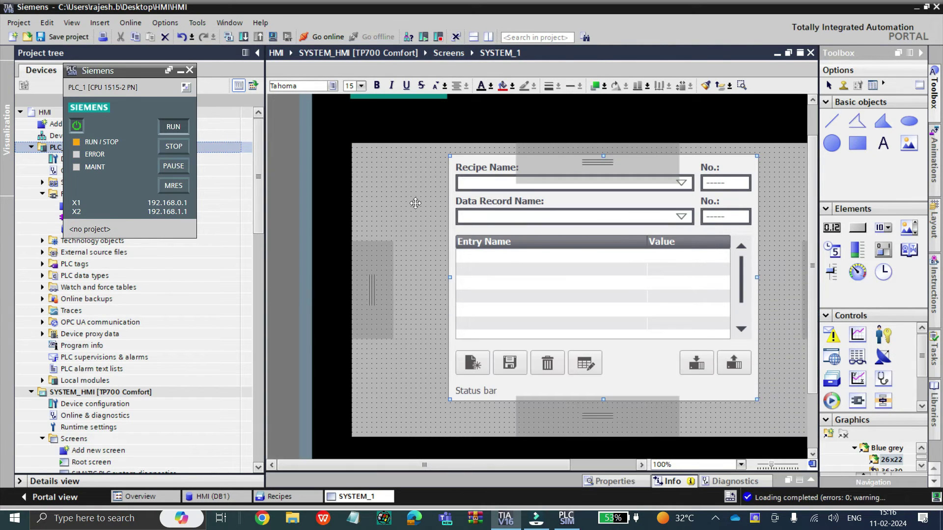
Minimize the PLC simulator, start the runtime simulation of SYSTEM_HMI, and minimize the runtime window.
left_click(180, 71)
scroll(141, 220, "down", 5)
left_click(140, 220)
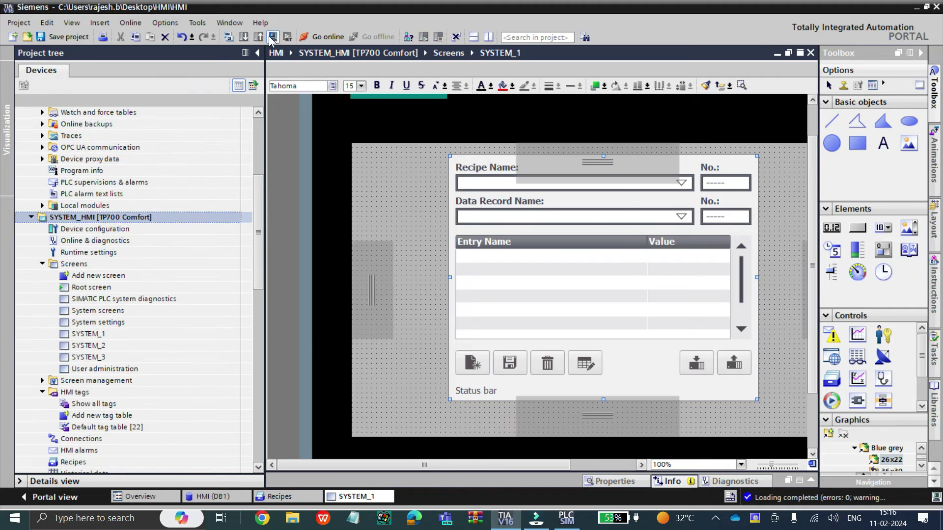
key("ctrl+b")
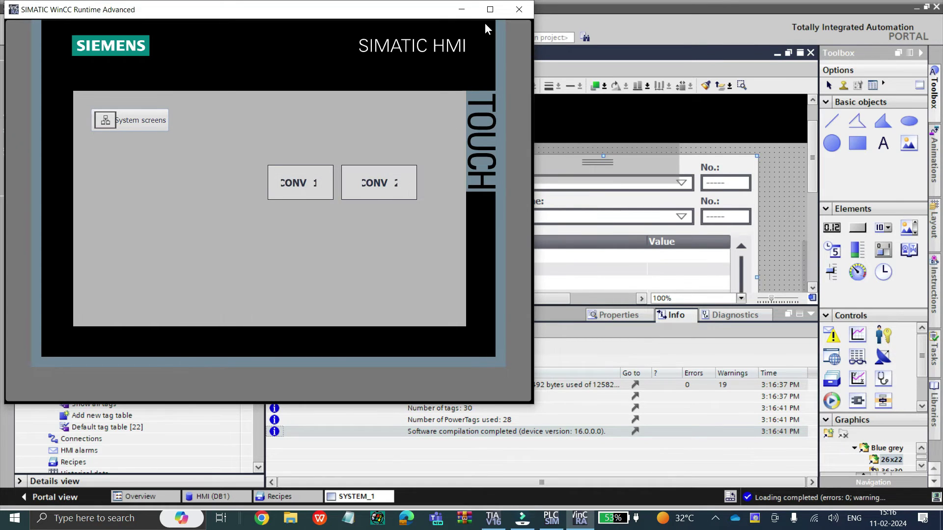
left_click(461, 12)
left_click(811, 314)
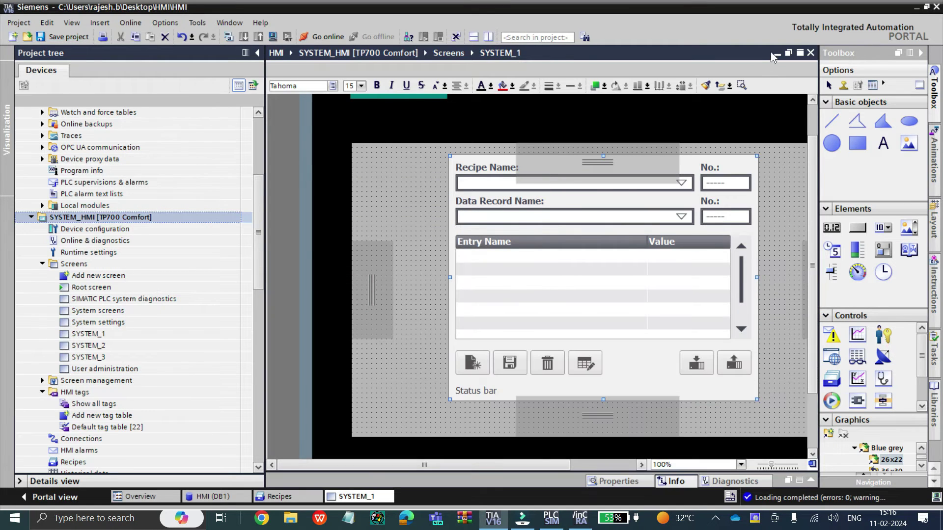
Minimize the open editors, reopen the HMI [DB1] data block of PLC_1, and monitor its values online.
left_click(777, 52)
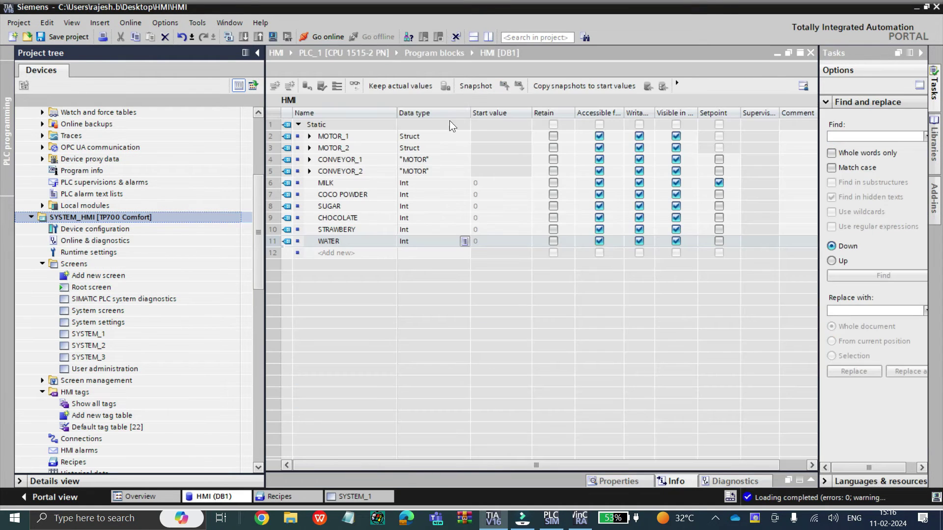
left_click(776, 53)
left_click_drag(265, 253, 266, 170)
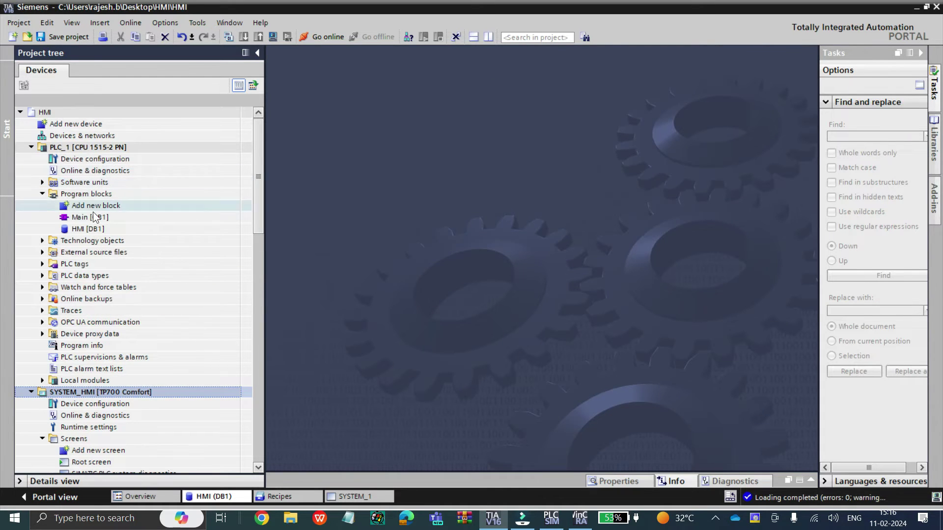
double_click(86, 230)
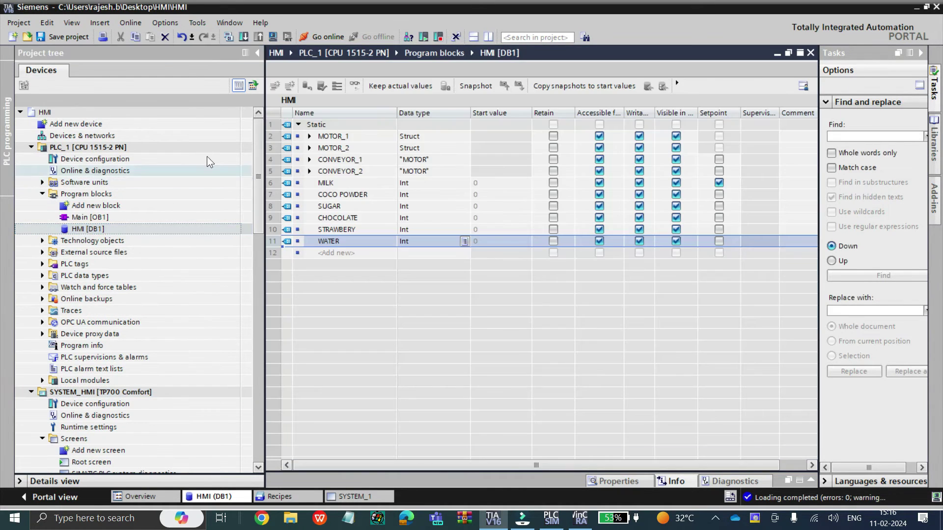
left_click(257, 52)
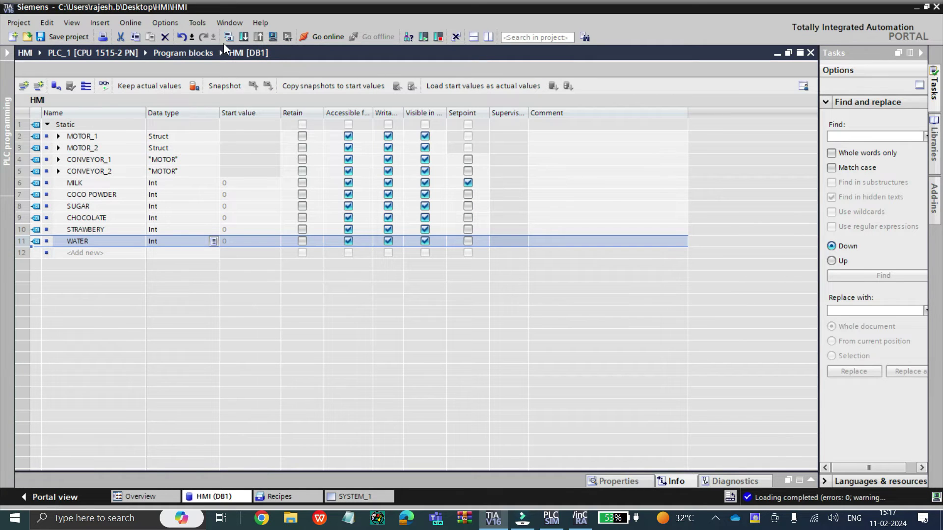
left_click(103, 87)
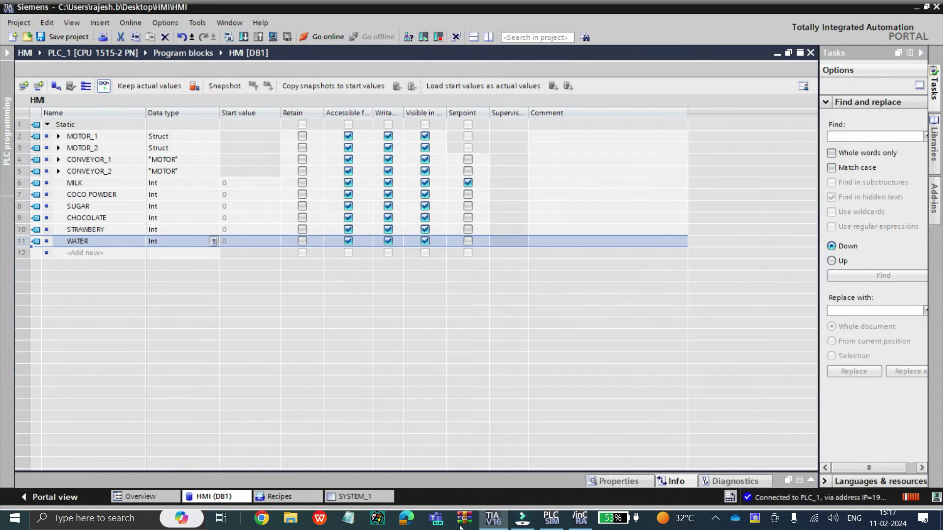
Place the WinCC Runtime window beside the monitored data block values and open the screen with the recipe view.
left_click(584, 521)
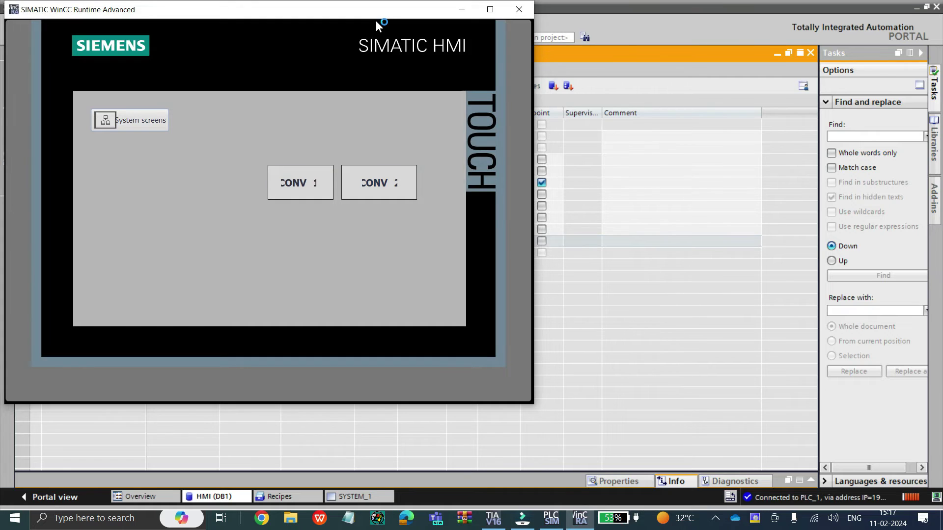
left_click_drag(383, 15, 771, 44)
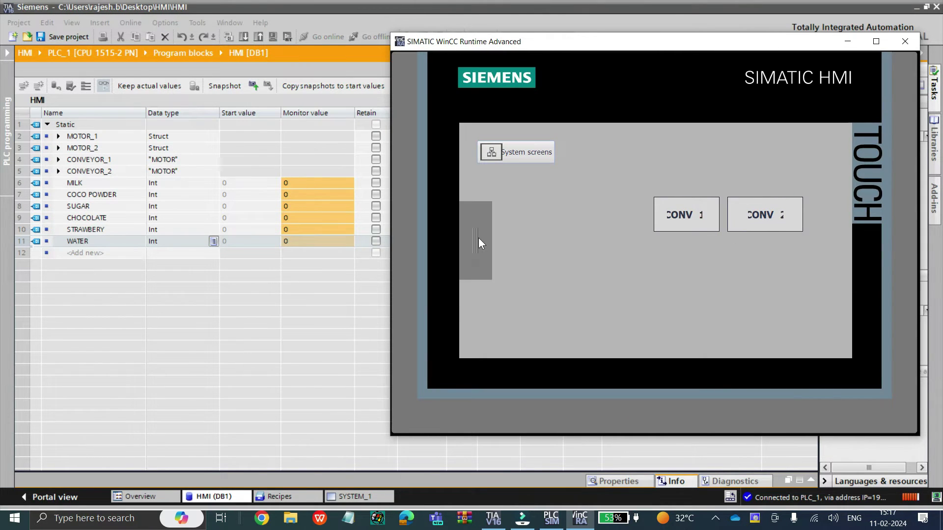
left_click(478, 238)
left_click(522, 175)
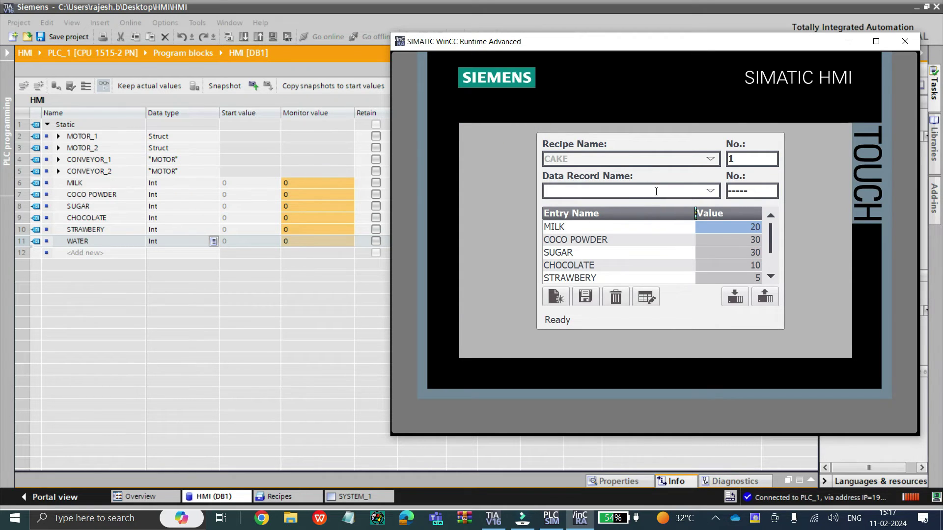
Review the CAKE recipe's data record list and entry values in the runtime, and select the CHOCOLATE data record.
left_click(716, 188)
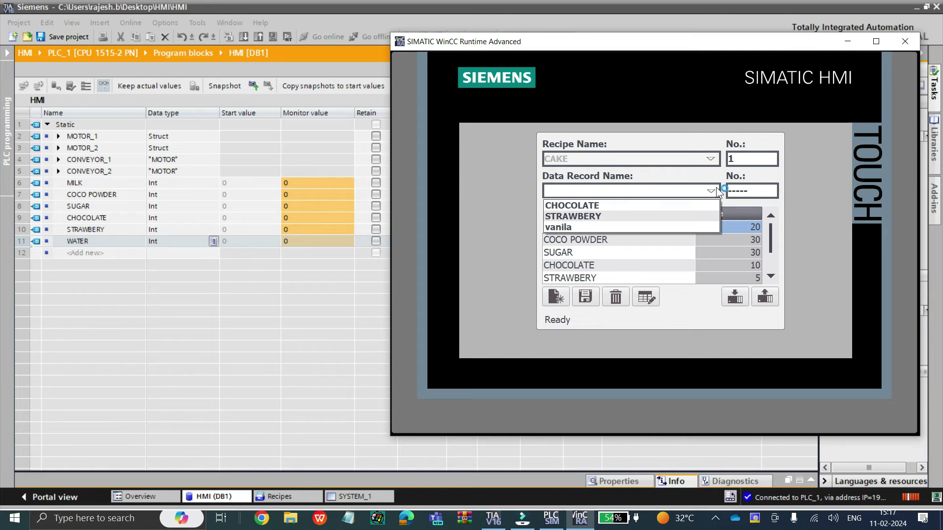
left_click(716, 187)
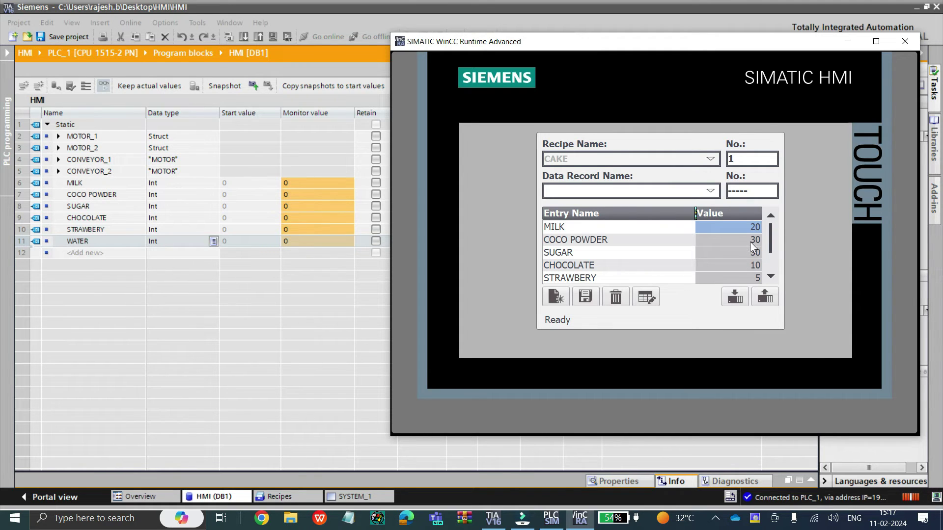
left_click(770, 277)
left_click(770, 276)
left_click(770, 216)
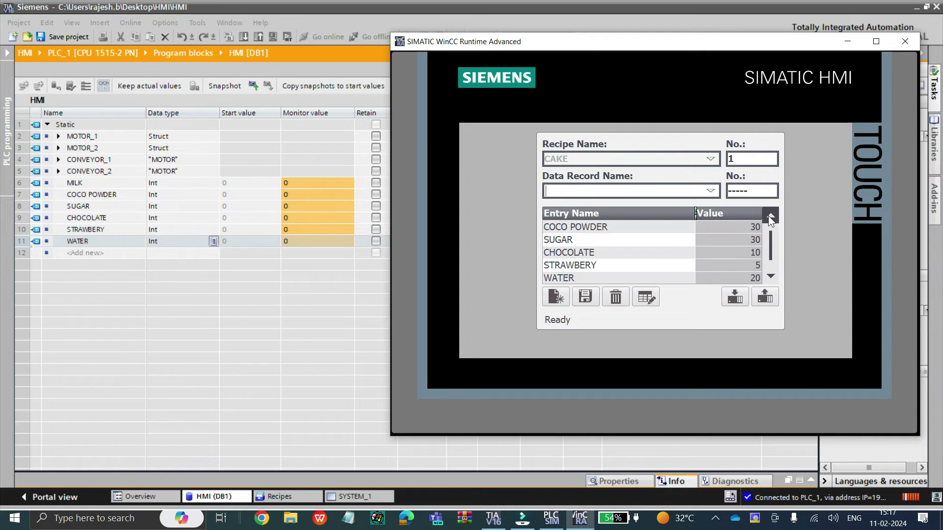
left_click(770, 216)
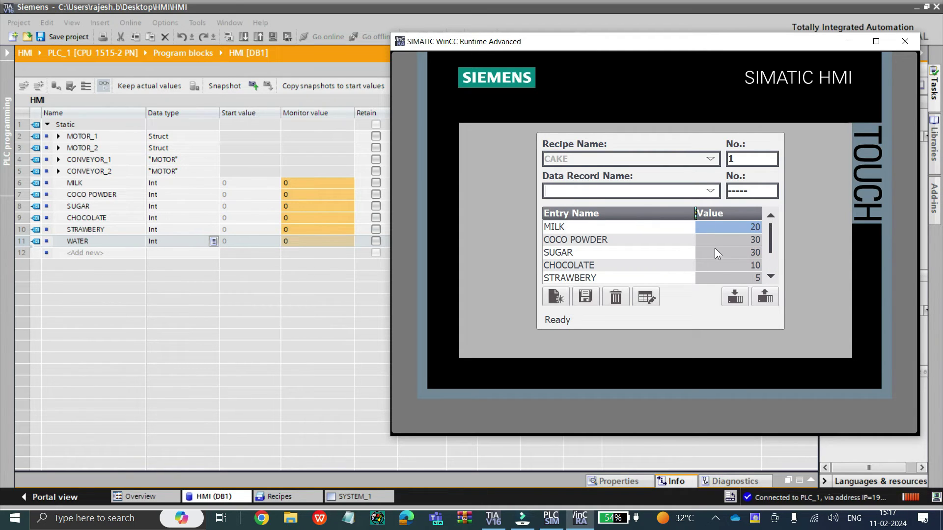
left_click(712, 191)
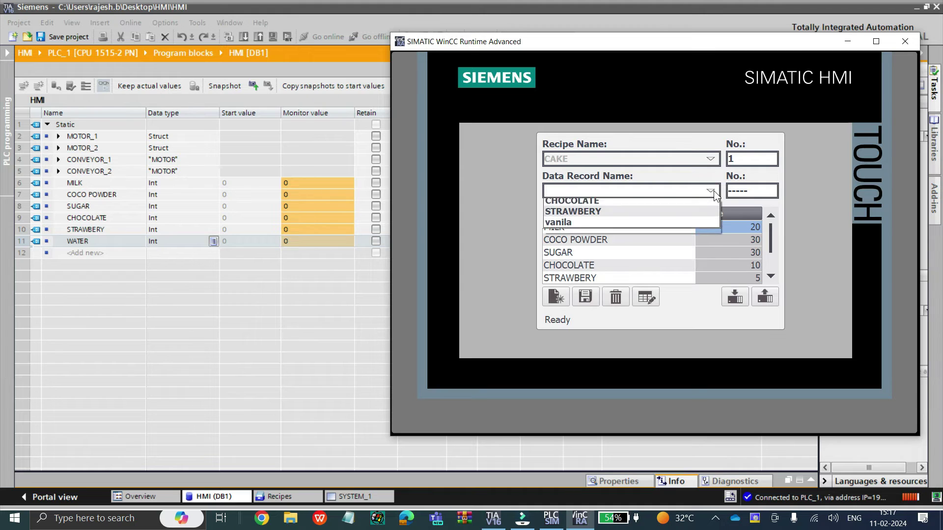
left_click(630, 204)
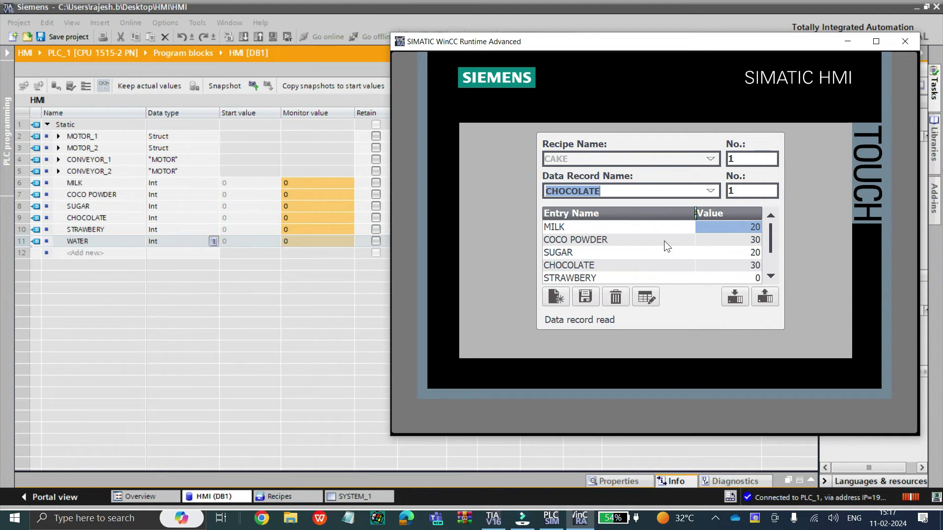
Set MILK to 30 in the CHOCOLATE data record and save it, overwriting the existing record.
left_click(739, 232)
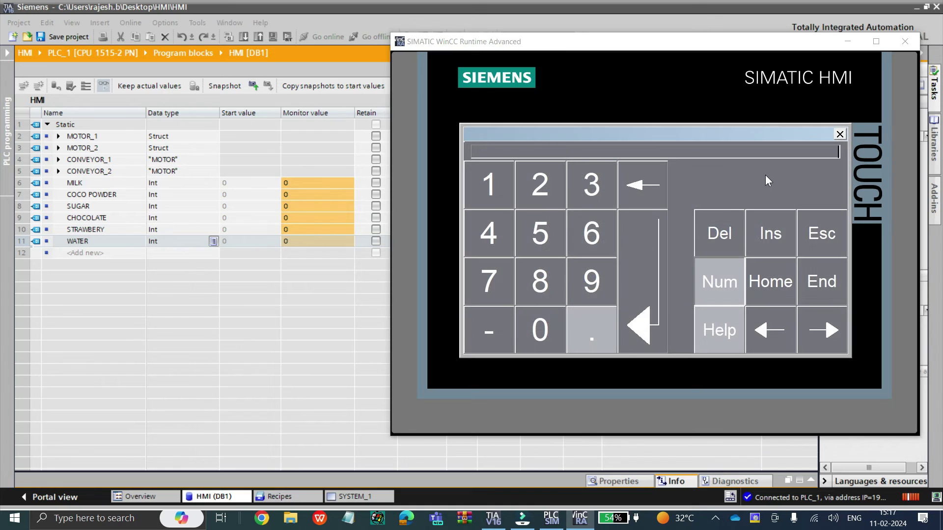
left_click(601, 178)
left_click(561, 329)
left_click(639, 315)
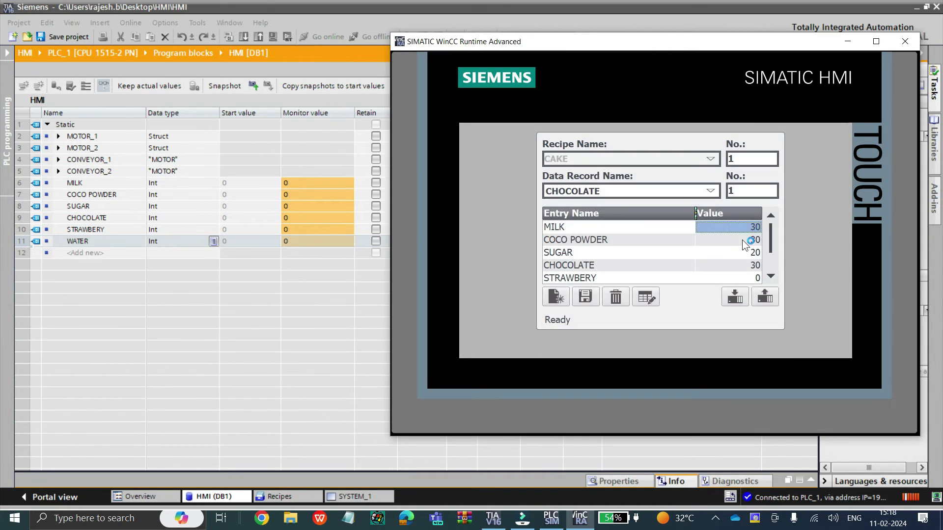
left_click(586, 296)
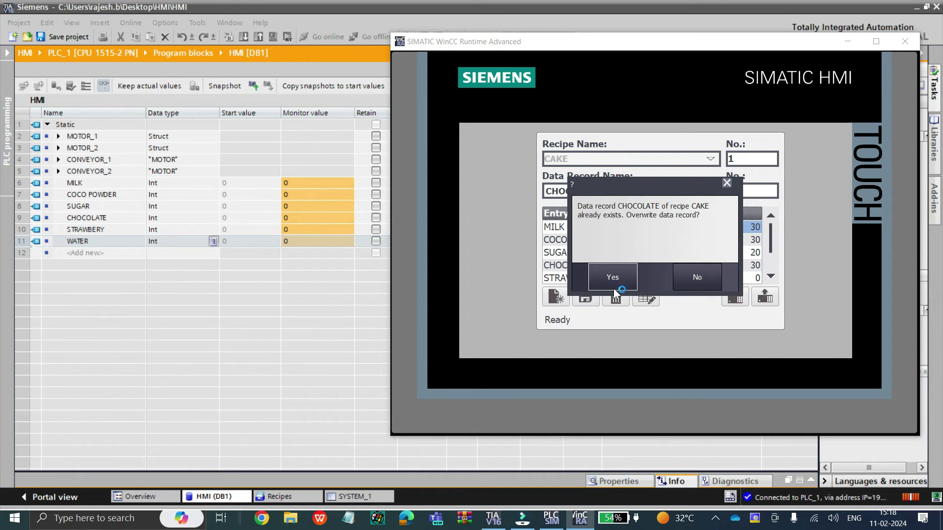
left_click(624, 276)
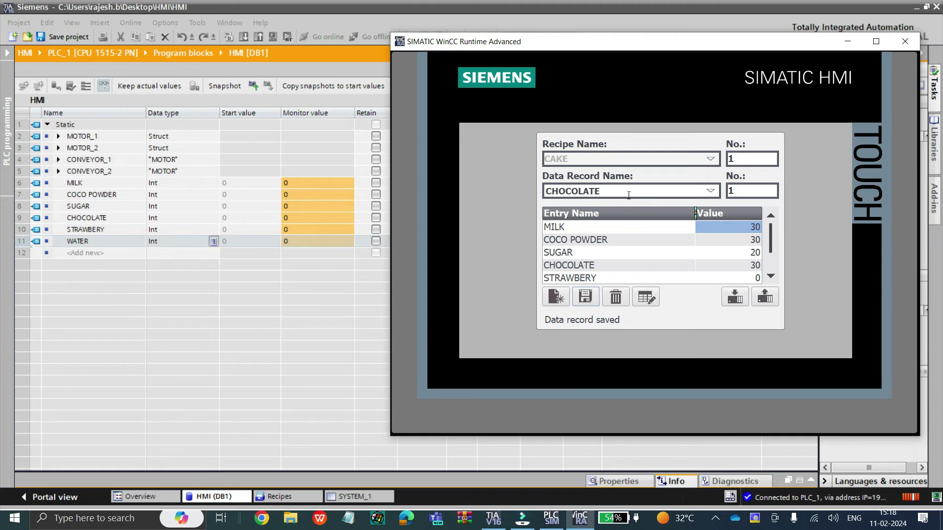
Look at the list of CAKE data records and the rename dialog for the CHOCOLATE record, leaving both without changes.
left_click(711, 190)
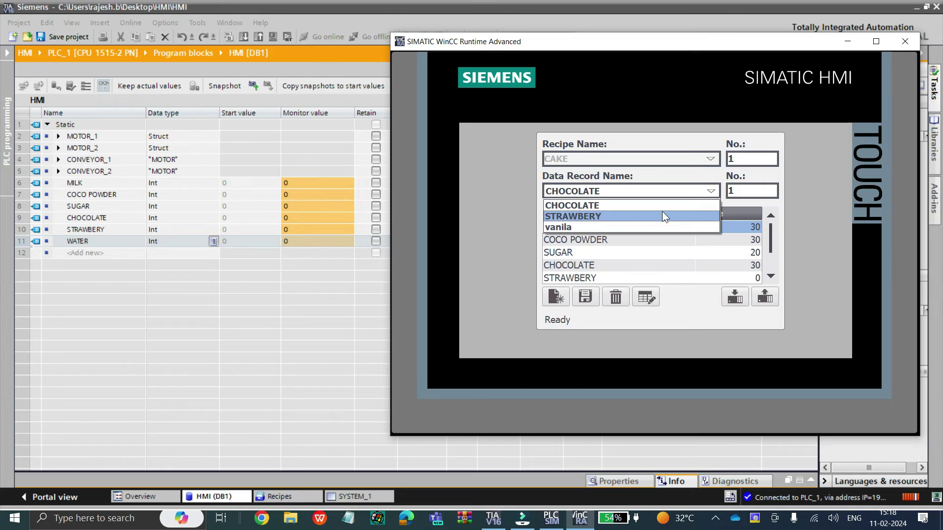
left_click(716, 189)
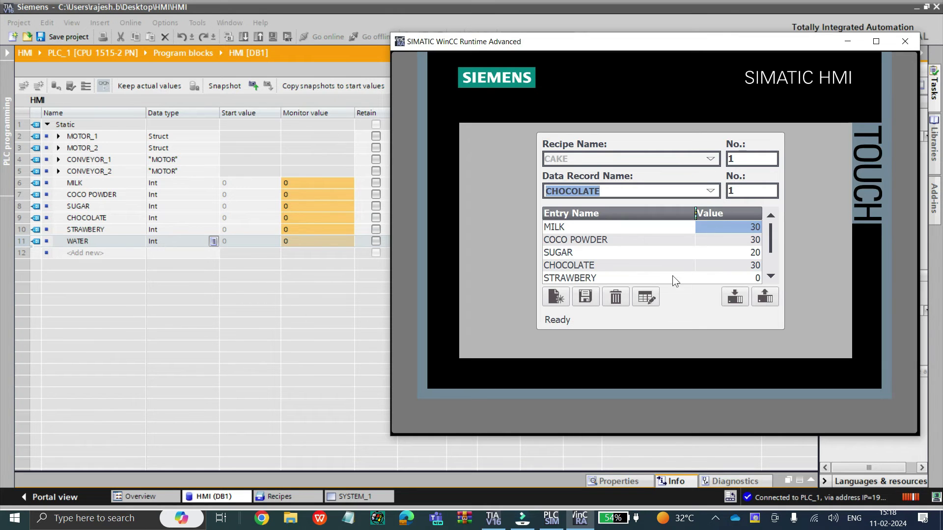
left_click(651, 297)
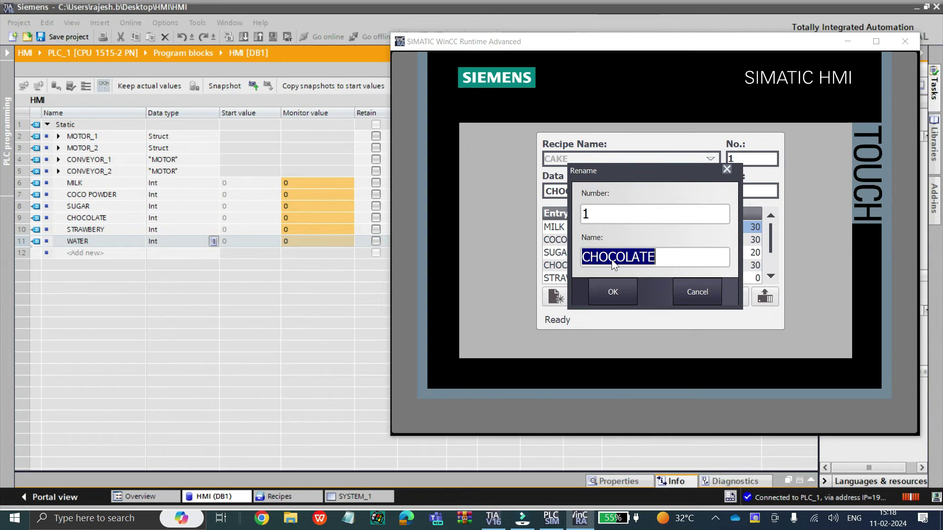
left_click(702, 292)
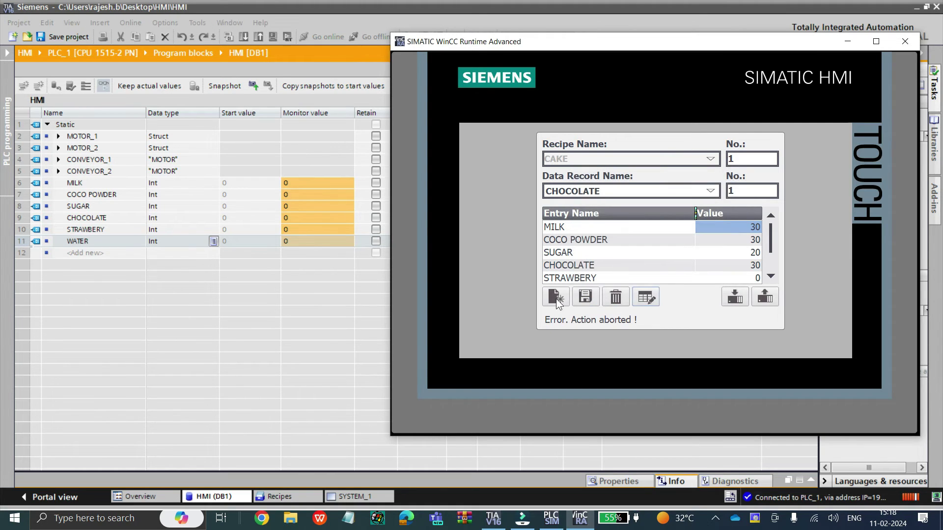
Create a new data record in the CAKE recipe and name it vanilachocolate.
left_click(557, 299)
left_click(581, 188)
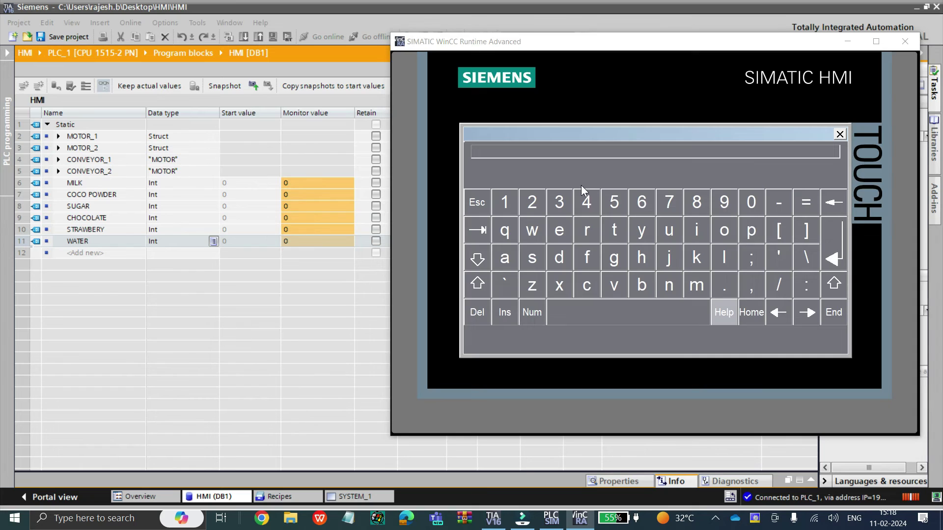
left_click(613, 284)
left_click(504, 257)
left_click(669, 286)
left_click(695, 239)
left_click(718, 260)
left_click(503, 257)
left_click(586, 286)
left_click(640, 259)
left_click(725, 229)
left_click(587, 285)
left_click(723, 230)
left_click(724, 258)
left_click(506, 259)
left_click(620, 232)
left_click(561, 237)
left_click(840, 259)
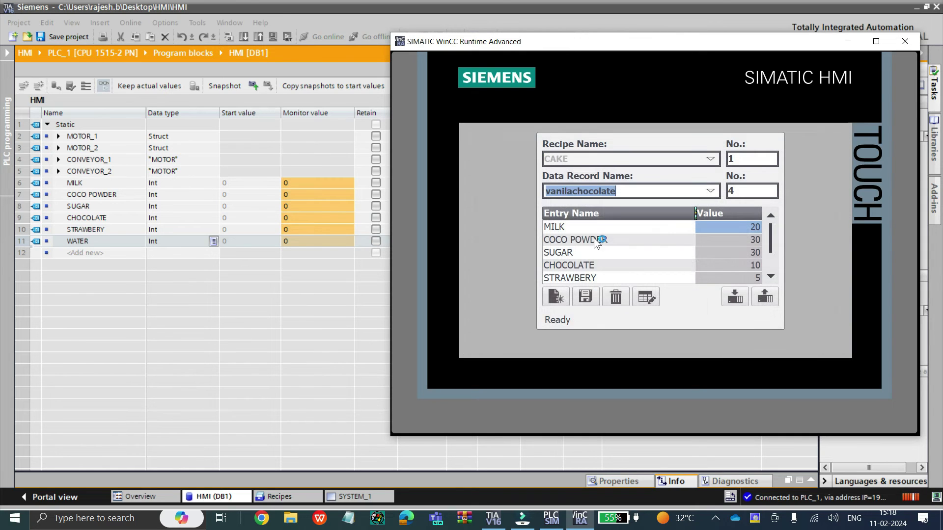
Set the MILK value of the vanilachocolate data record to 10.
left_click(750, 230)
left_click(504, 190)
left_click(644, 188)
double_click(644, 188)
left_click(501, 184)
left_click(551, 337)
left_click(623, 306)
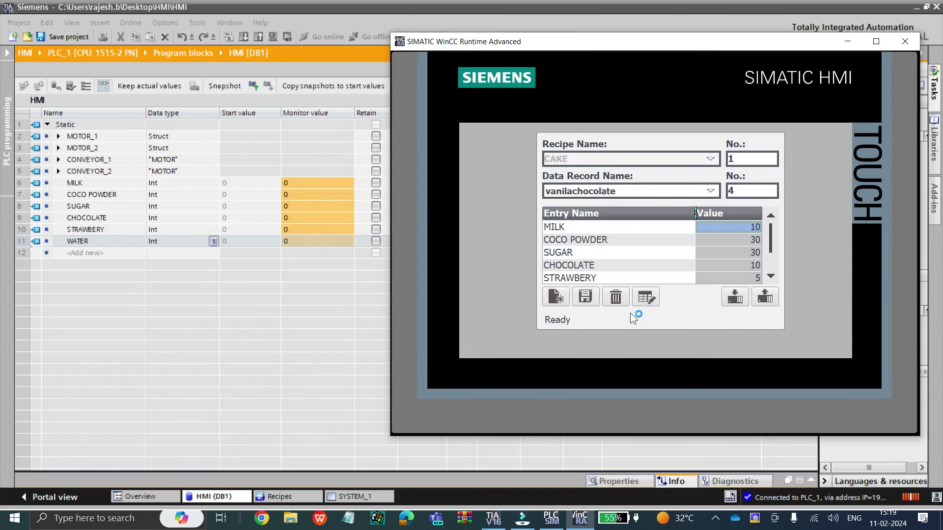
Keep COCO POWDER at 30 and set SUGAR to 40 in the vanilachocolate data record.
left_click(748, 240)
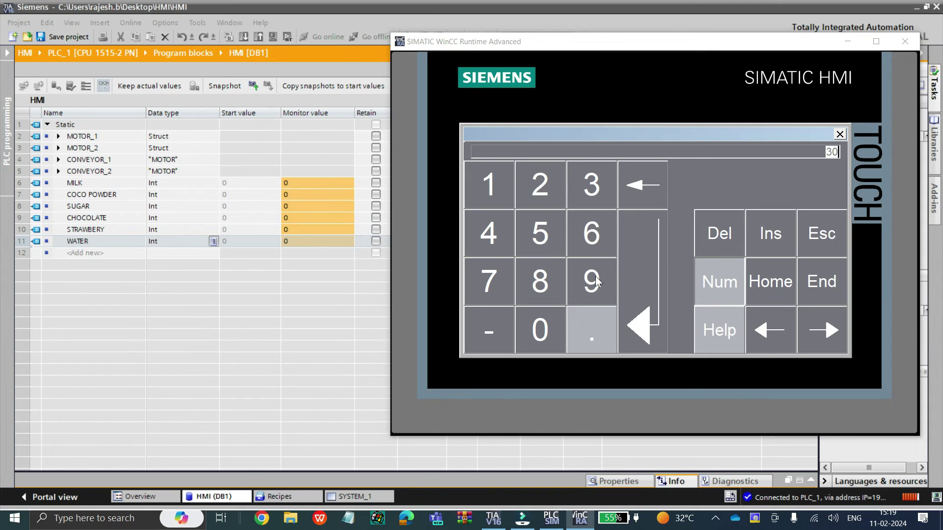
left_click(641, 290)
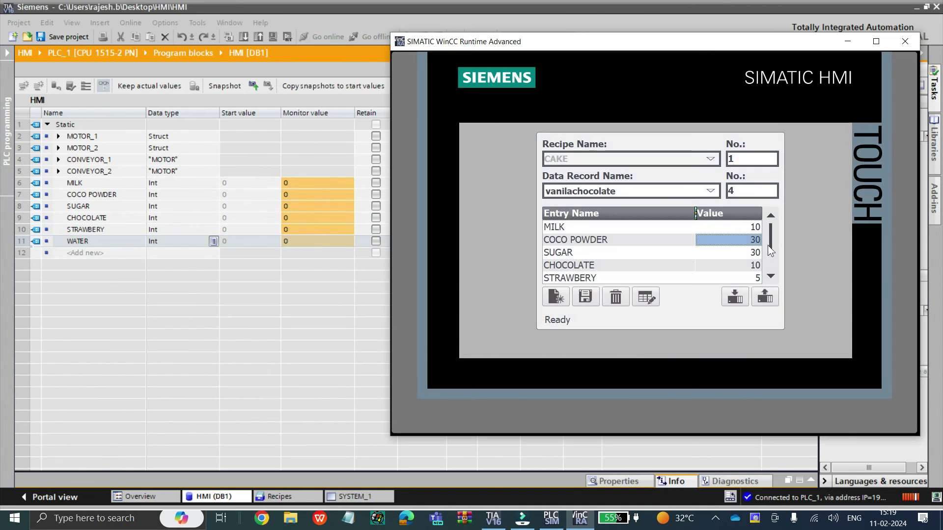
left_click(743, 244)
left_click(483, 239)
left_click(537, 328)
left_click(640, 307)
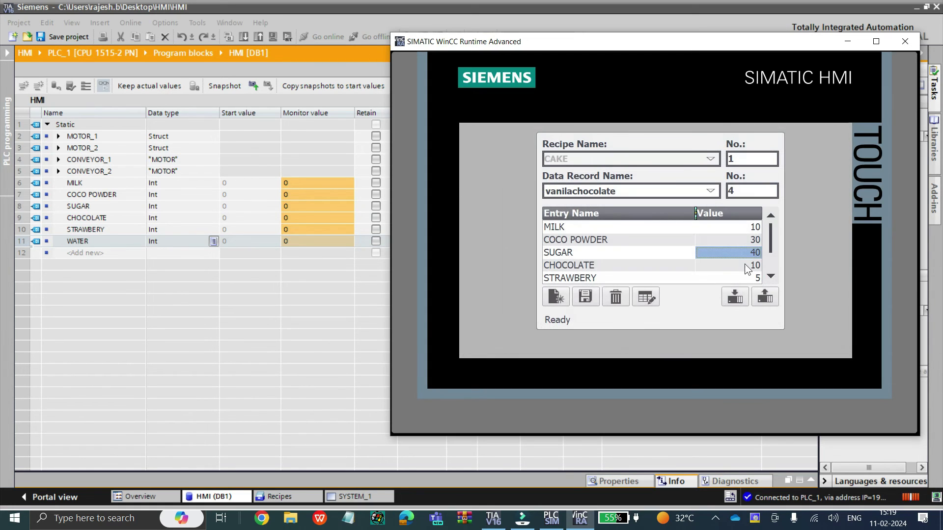
Check the remaining entries of the vanilachocolate data record and save the record.
left_click(771, 278)
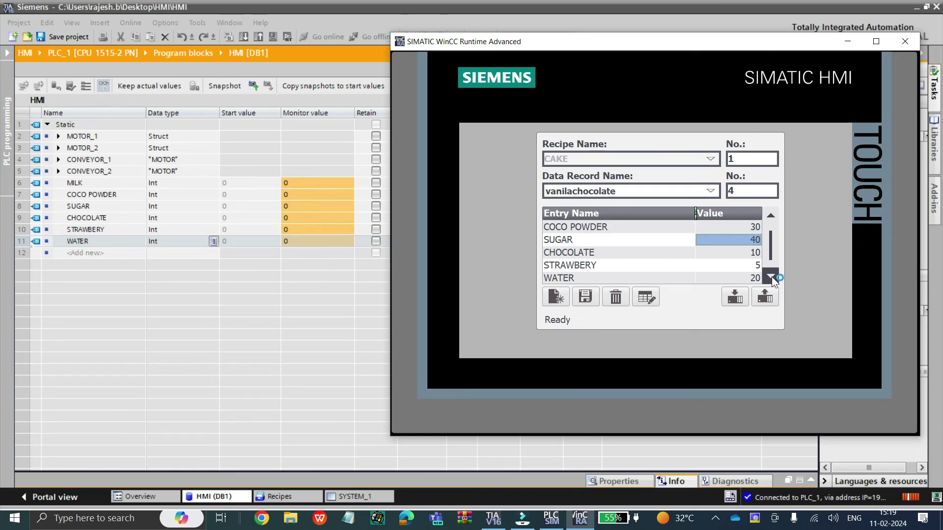
left_click(770, 277)
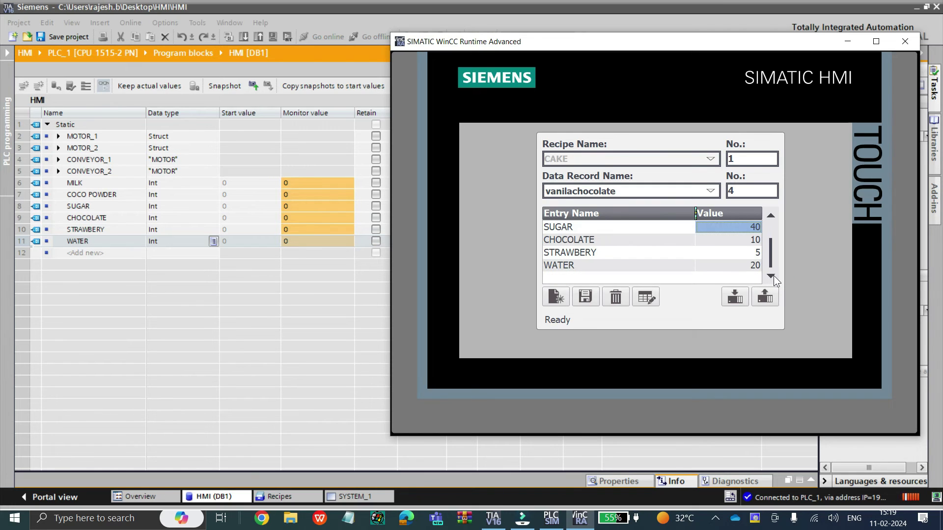
left_click(584, 297)
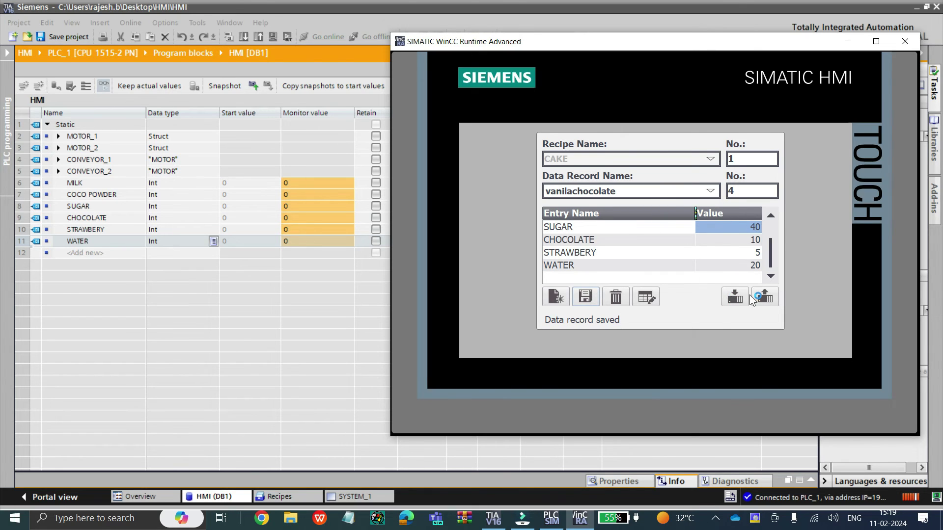
Select the CHOCOLATE data record and transfer its values to the PLC.
left_click(709, 191)
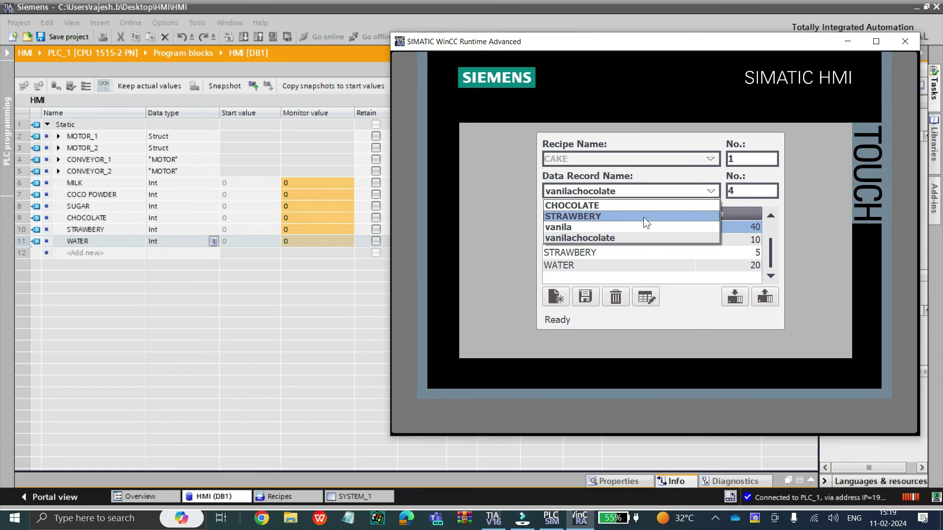
left_click(616, 209)
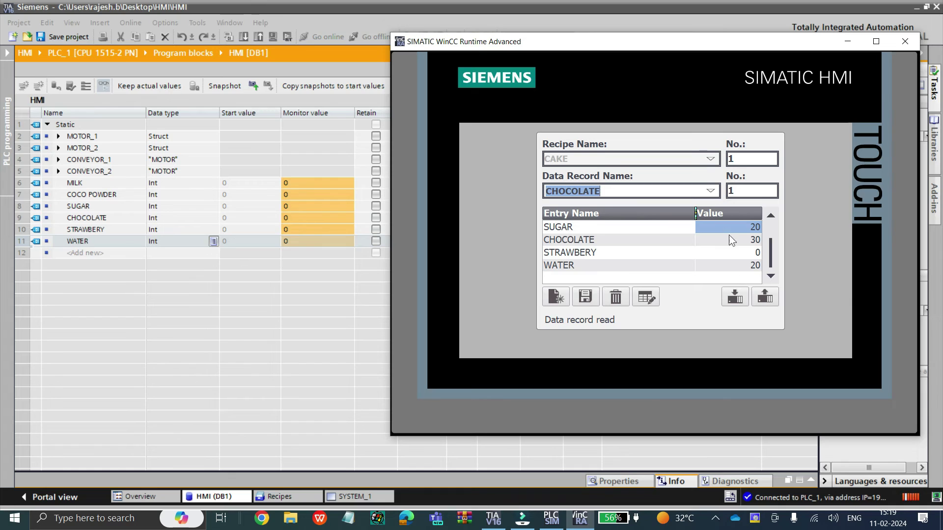
left_click(735, 298)
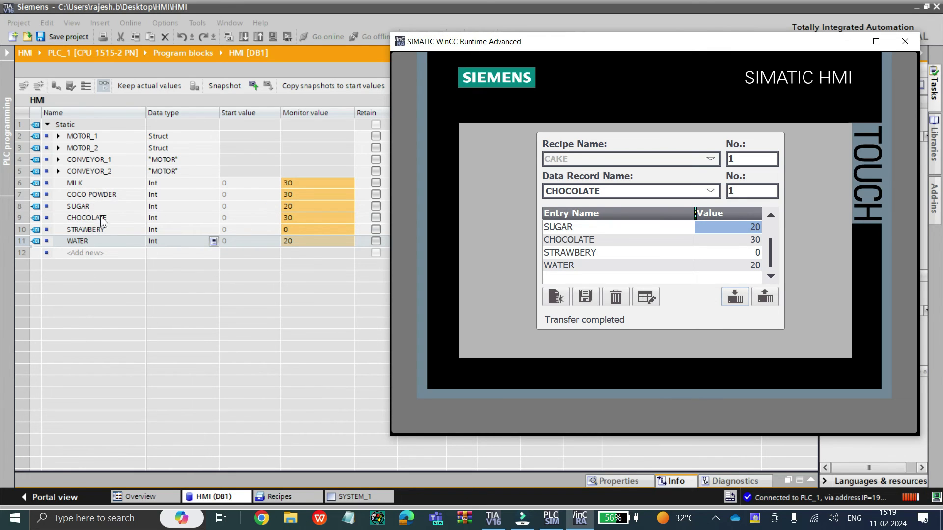
Select the STRAWBERY data record and transfer its values to the PLC.
left_click(719, 189)
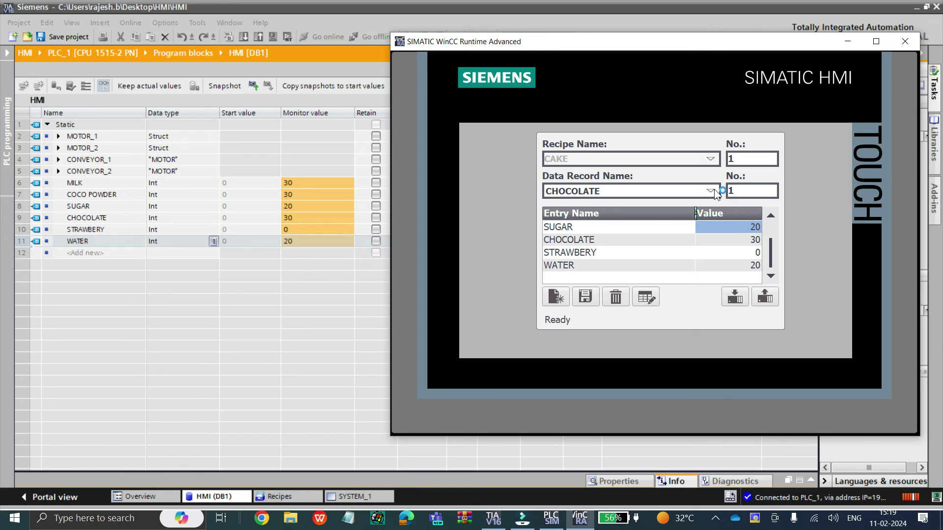
left_click(714, 189)
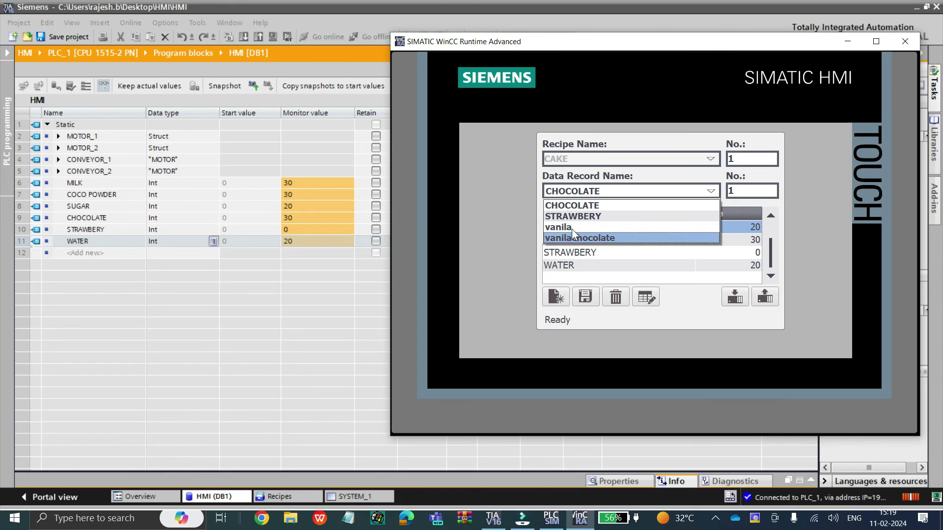
left_click(590, 218)
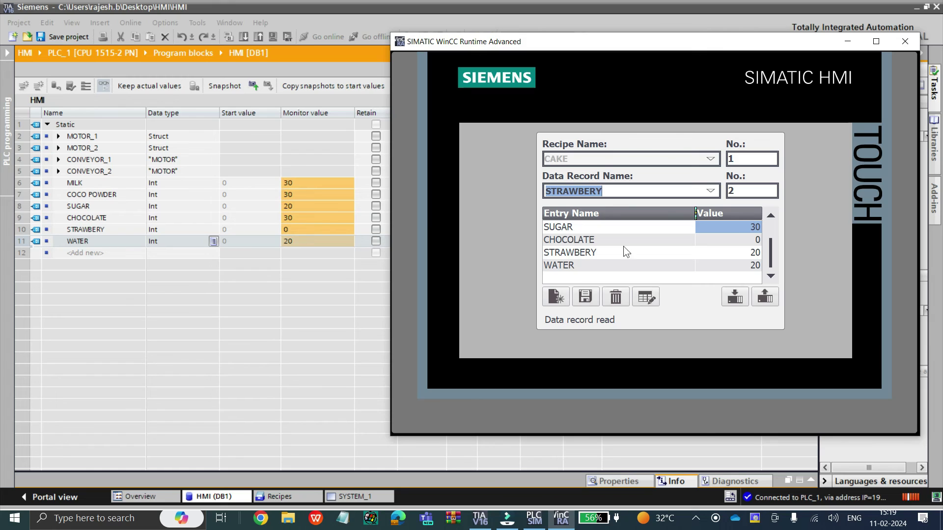
left_click(735, 296)
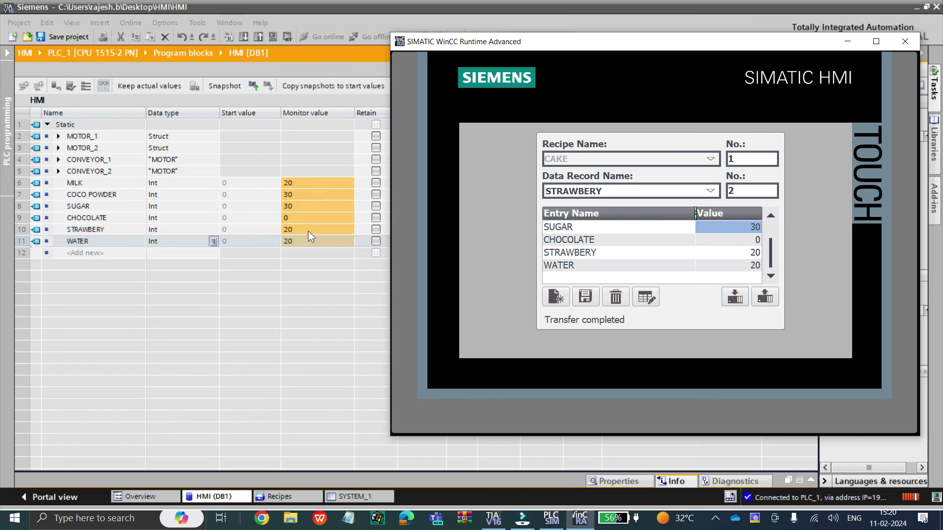
Select the vanila data record and transfer its values to the PLC.
left_click(711, 192)
left_click(602, 230)
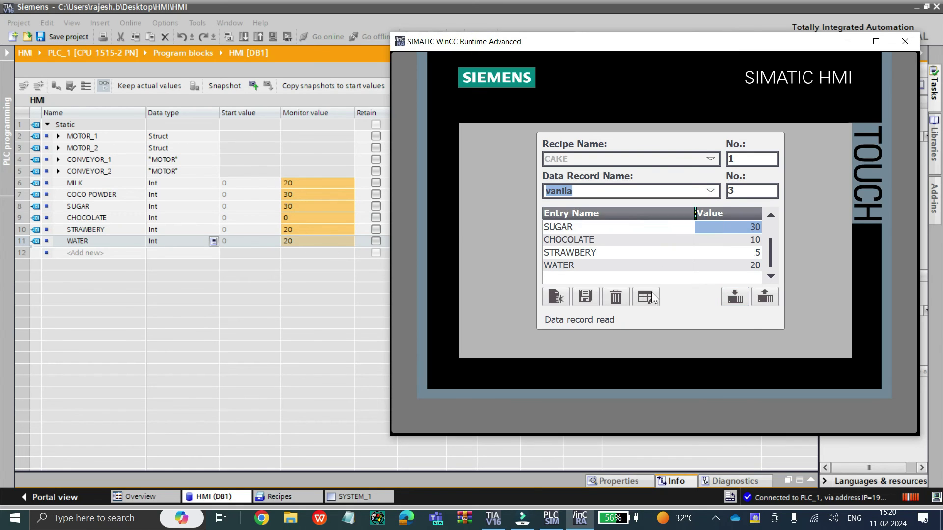
left_click(731, 297)
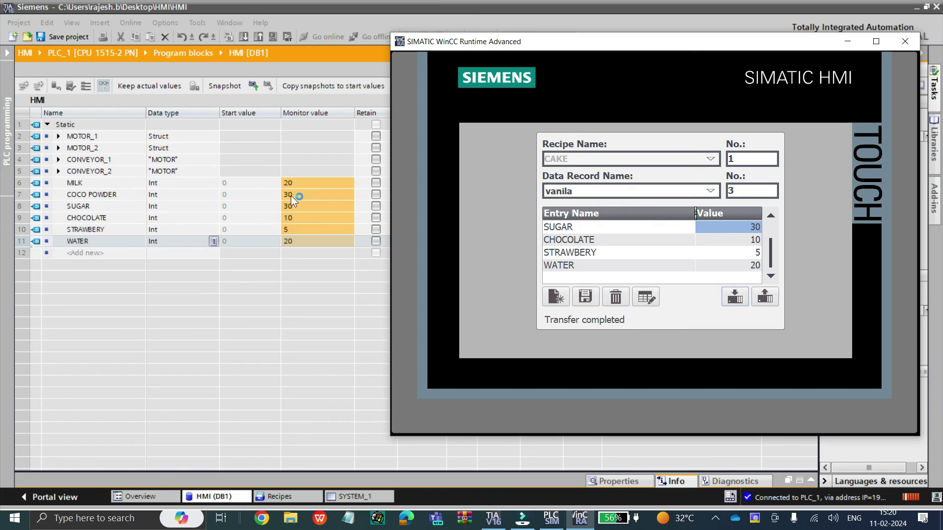
Transfer the vanilachocolate data record to the PLC and compare its entries with the monitored data block values.
left_click(710, 191)
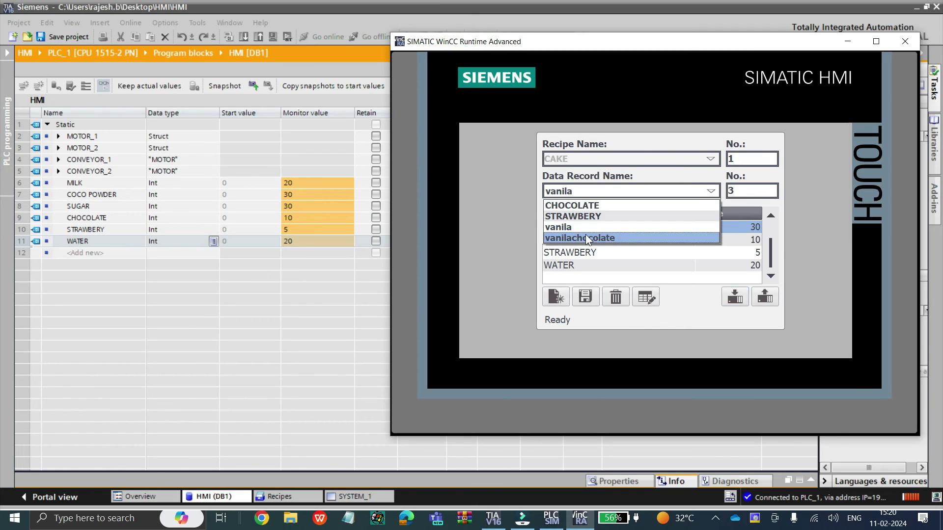
left_click(618, 239)
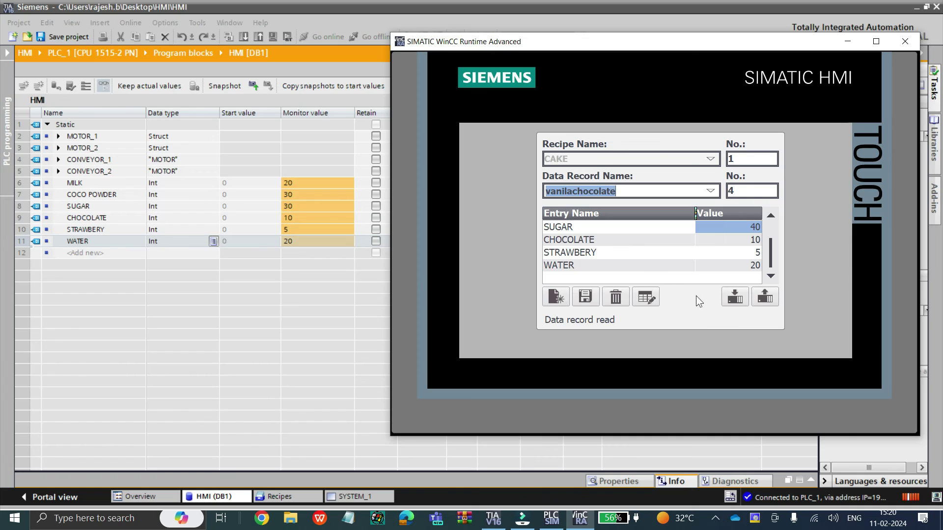
left_click(730, 297)
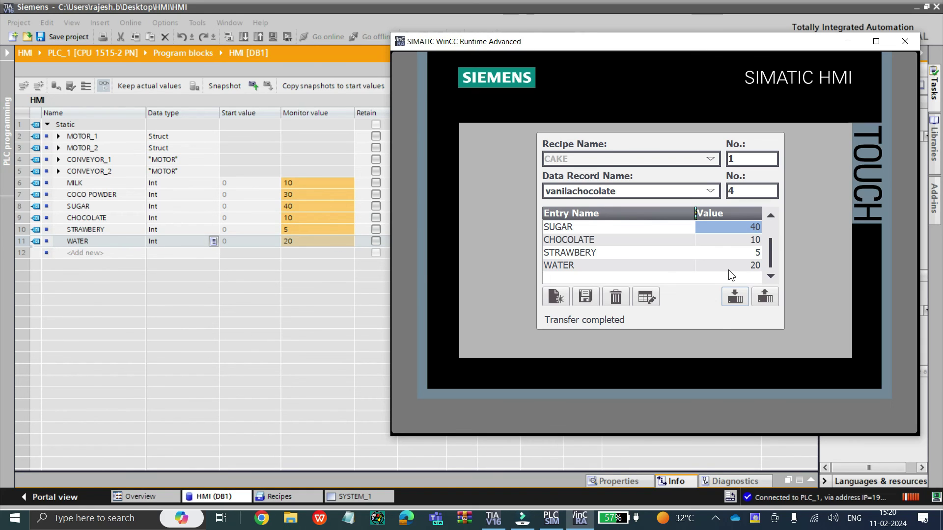
left_click(772, 218)
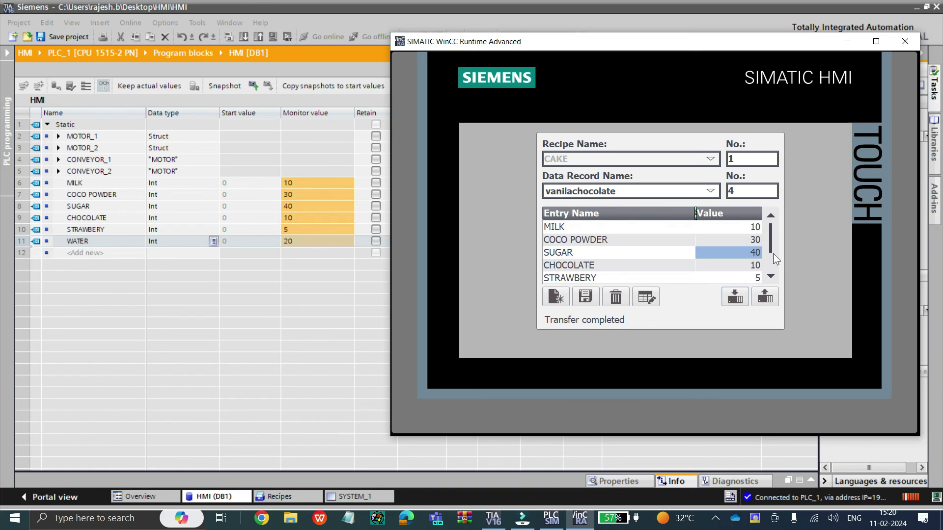
left_click(771, 276)
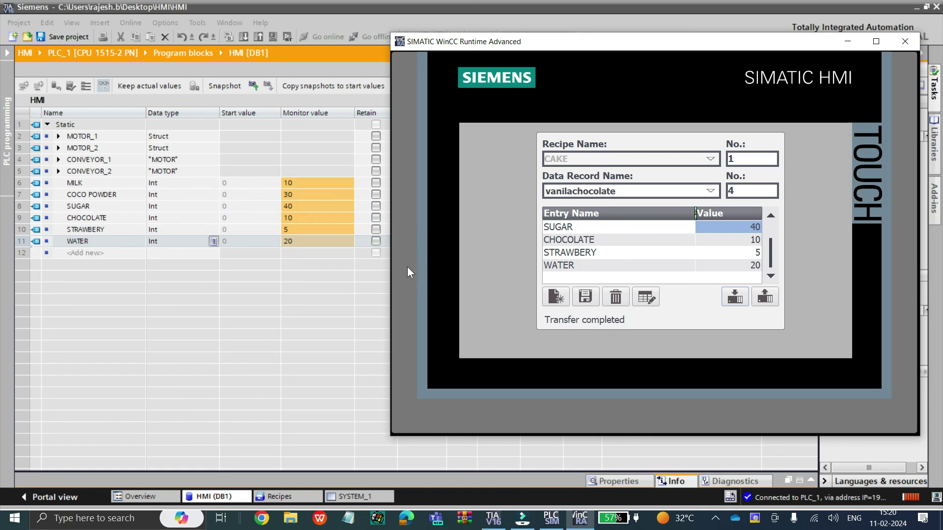
Show and hide the slide-in MENU screens at the edges of the simulated HMI screen.
left_click(479, 236)
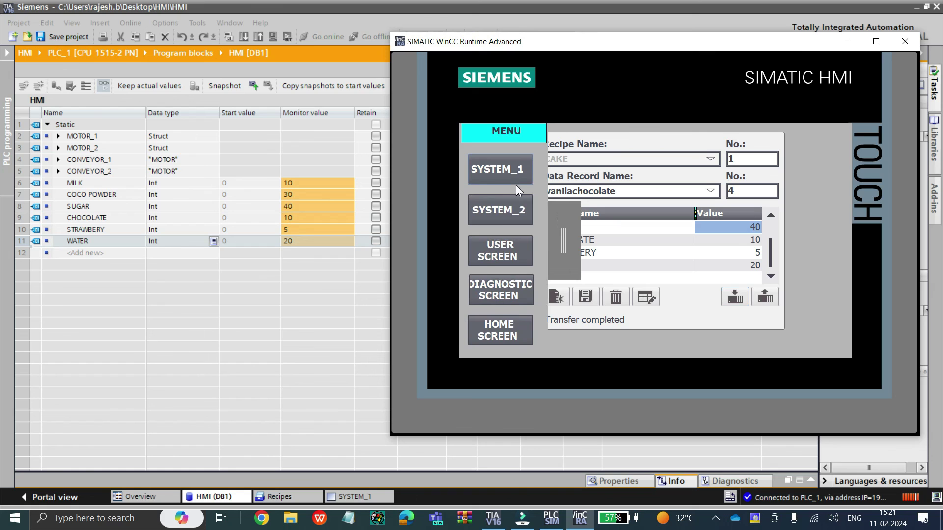
left_click(564, 240)
left_click(665, 128)
left_click(655, 135)
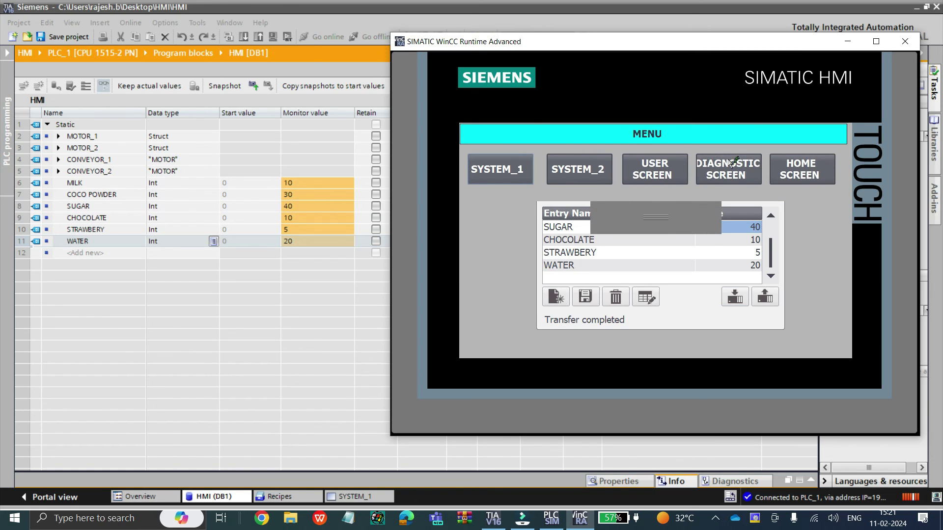
left_click(657, 227)
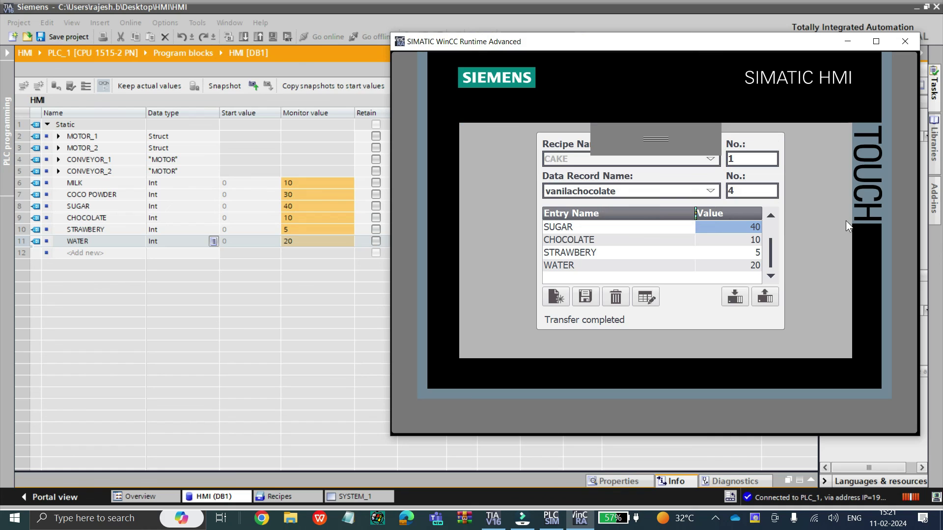
left_click(837, 236)
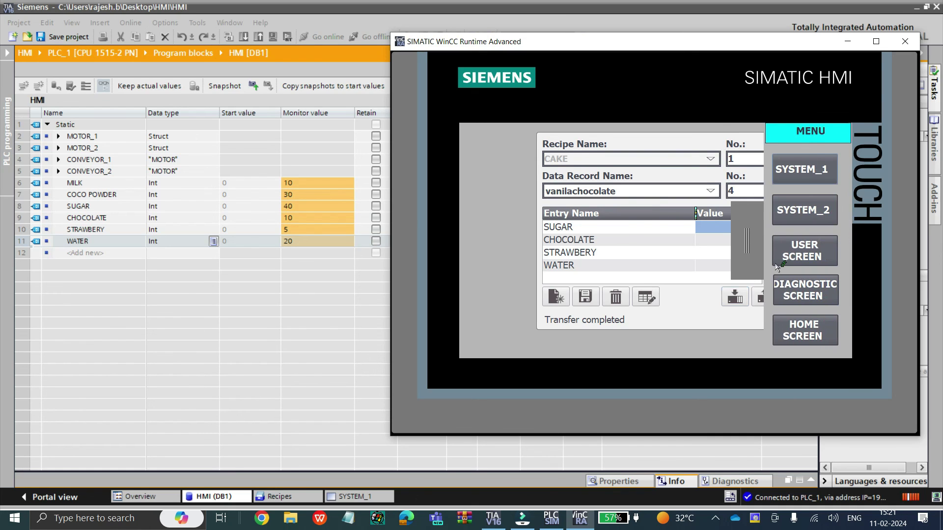
left_click(743, 247)
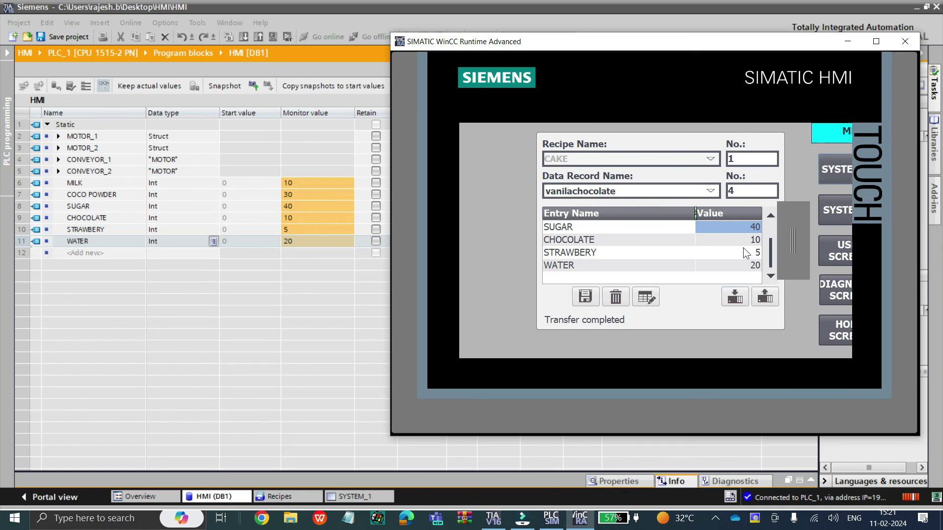
left_click(661, 350)
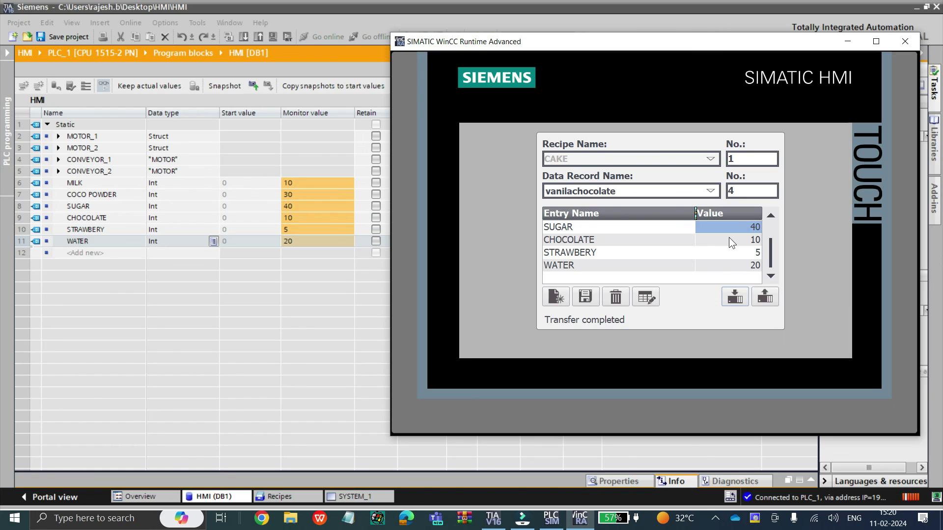